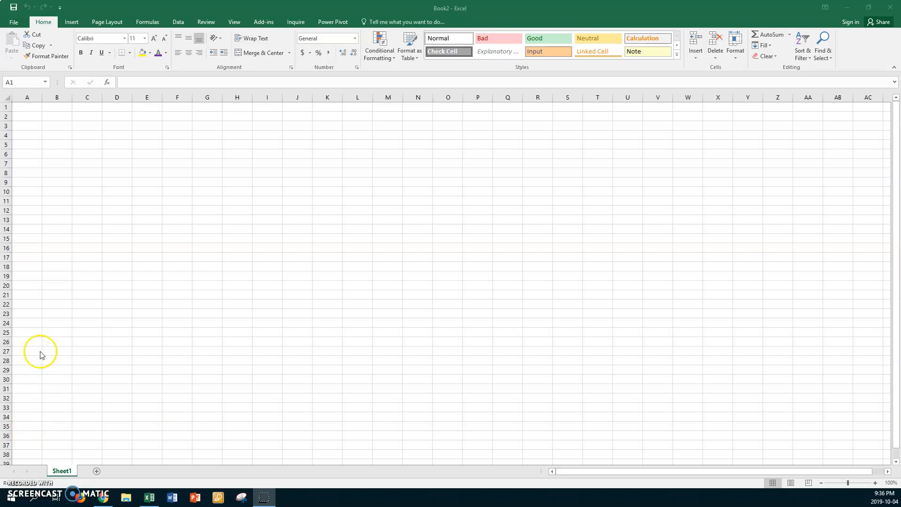
- Open the xx markup commission workbook from CLASSES V Drive > PC > Teaching Documents PC
click(17, 23)
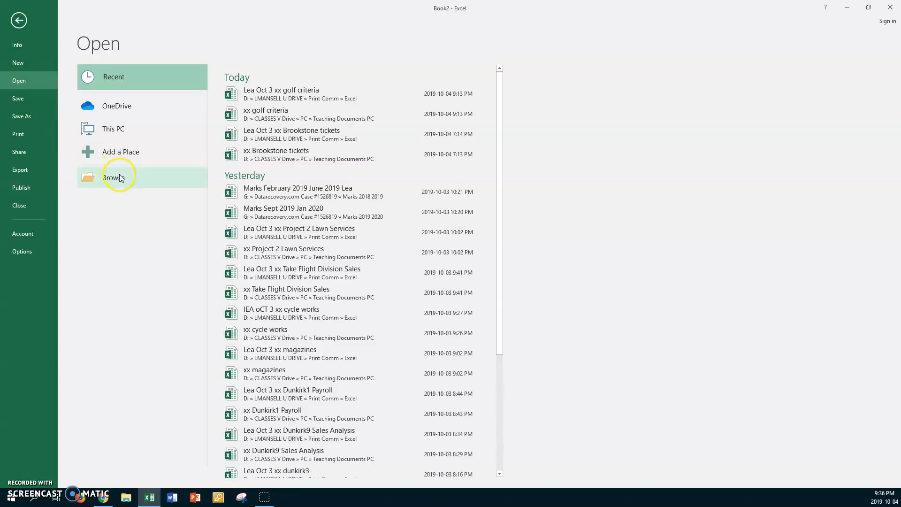
click(118, 178)
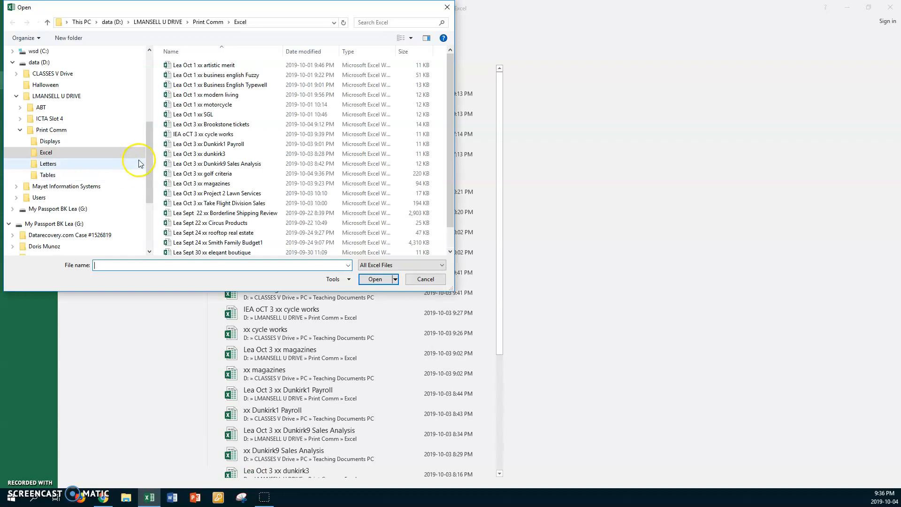
click(147, 142)
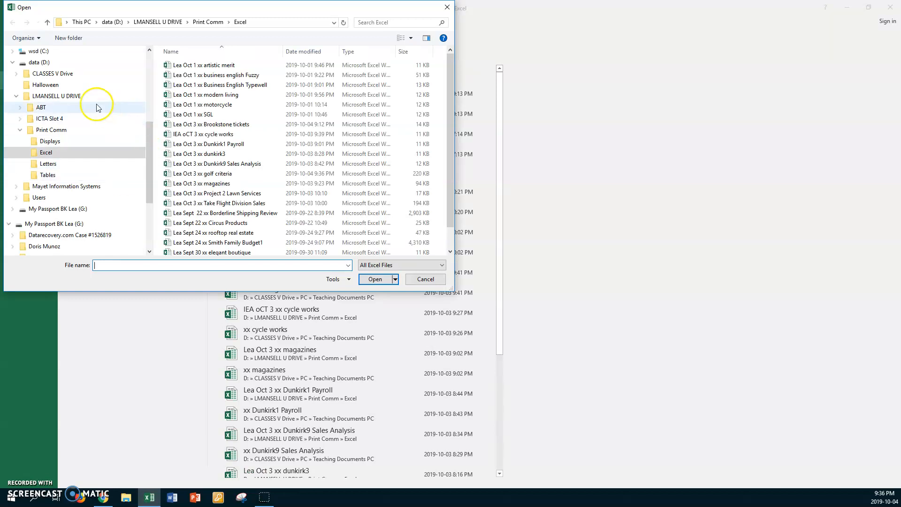
click(62, 75)
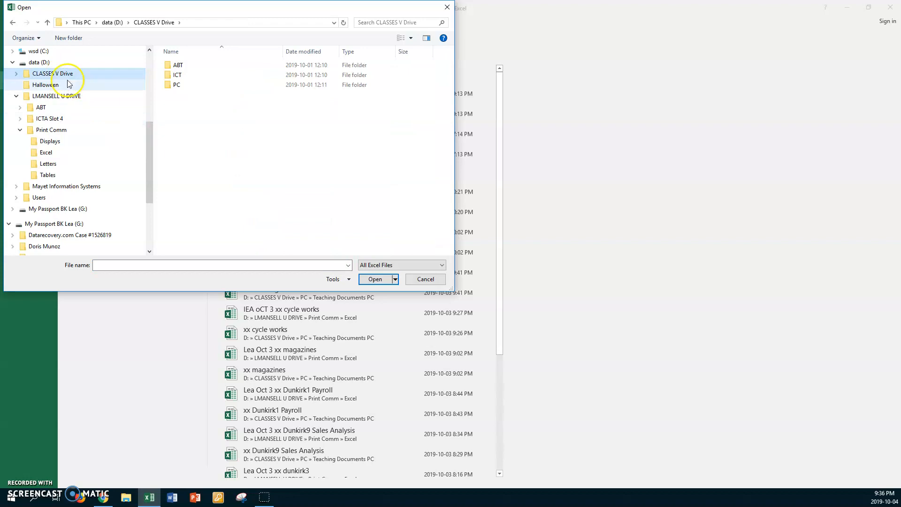
double_click(168, 86)
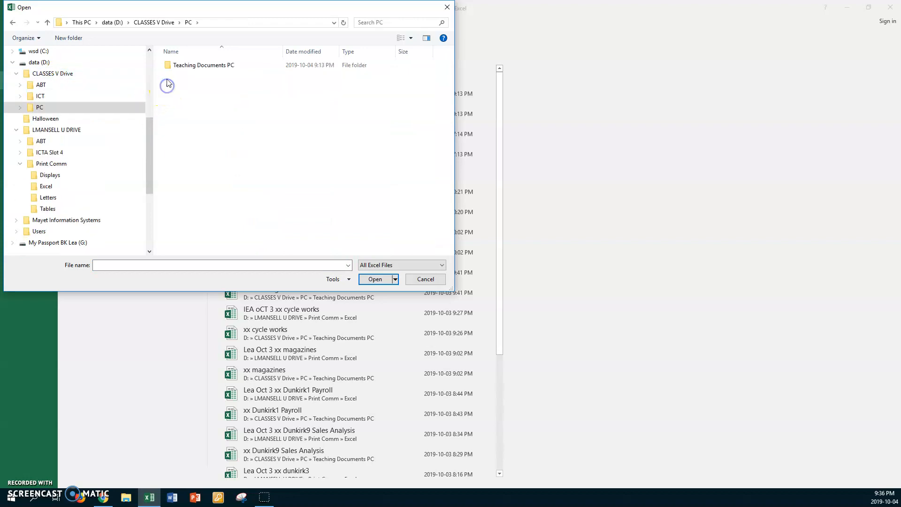
double_click(168, 66)
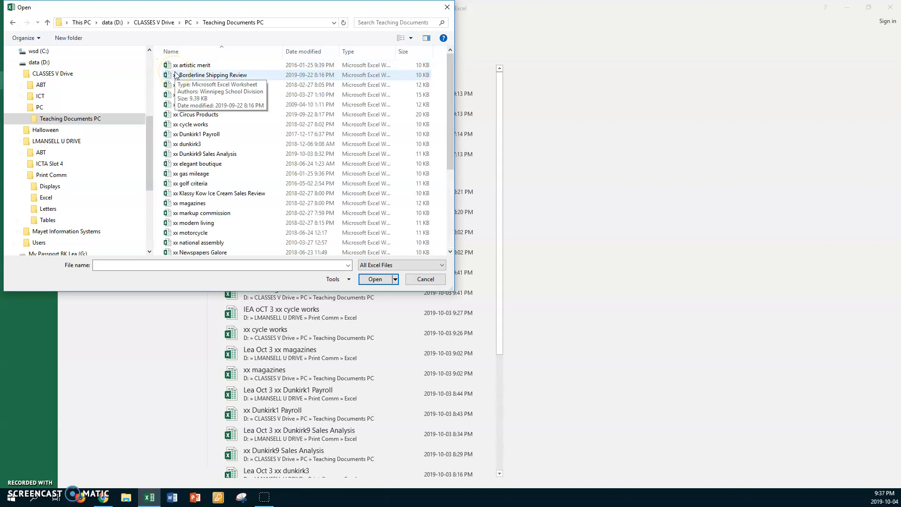
double_click(192, 214)
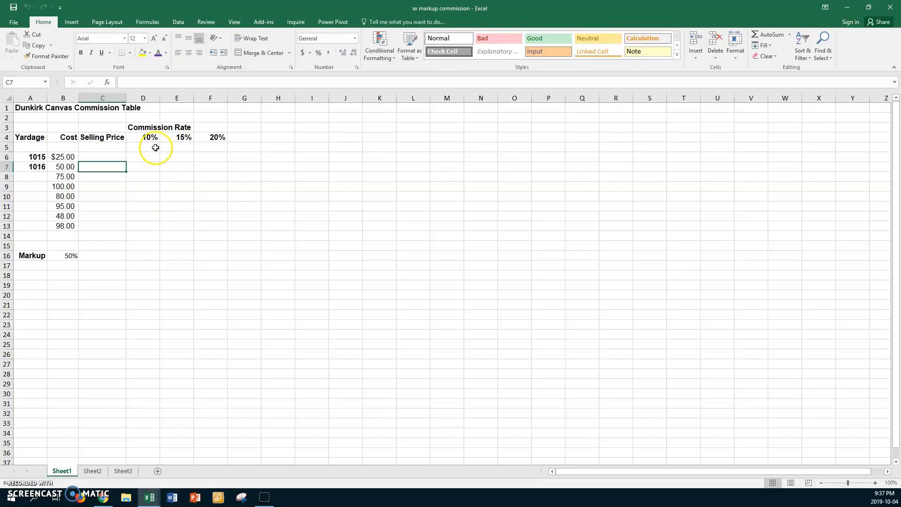
- Save a copy to U drive's Print Comm > Excel folder, prefixing the name with the student's name and 'Oct 3'
click(15, 23)
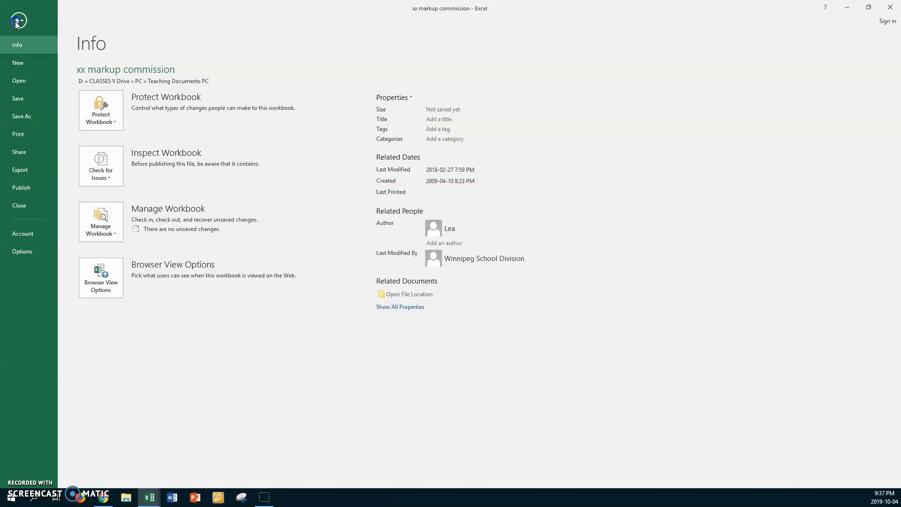
click(26, 117)
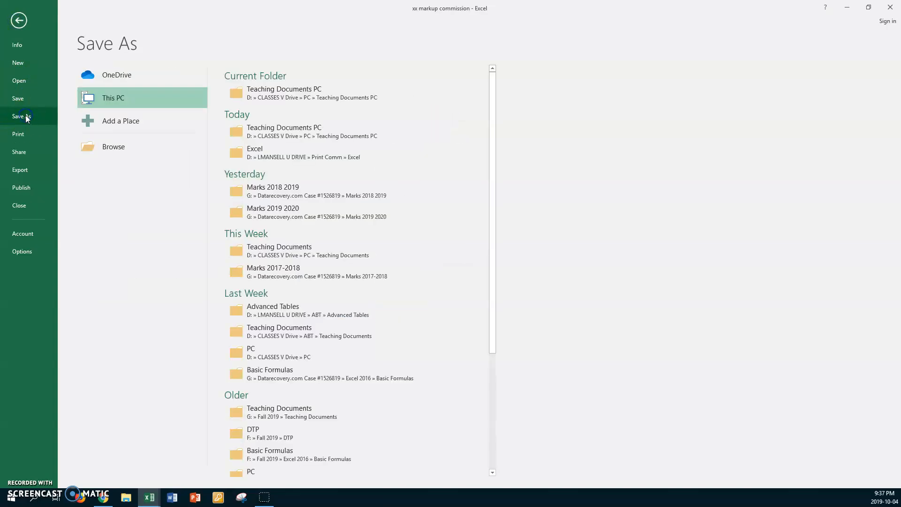
click(106, 146)
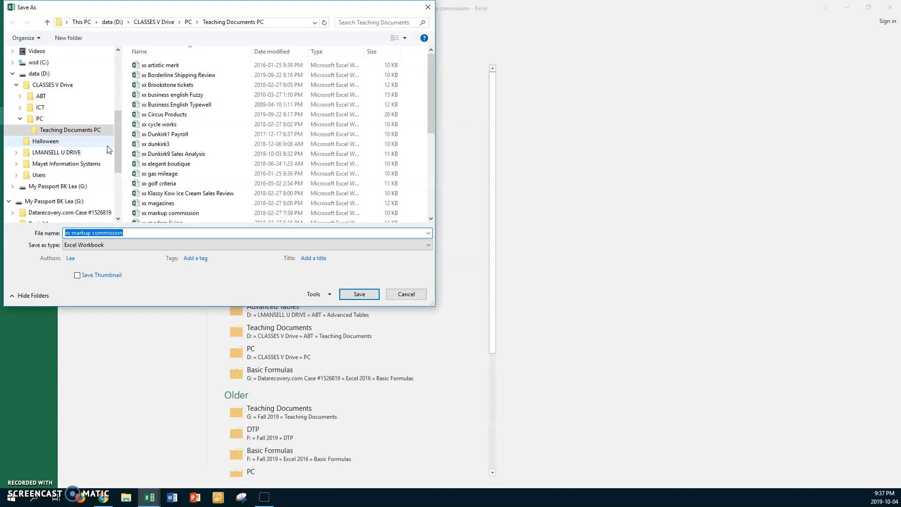
click(70, 153)
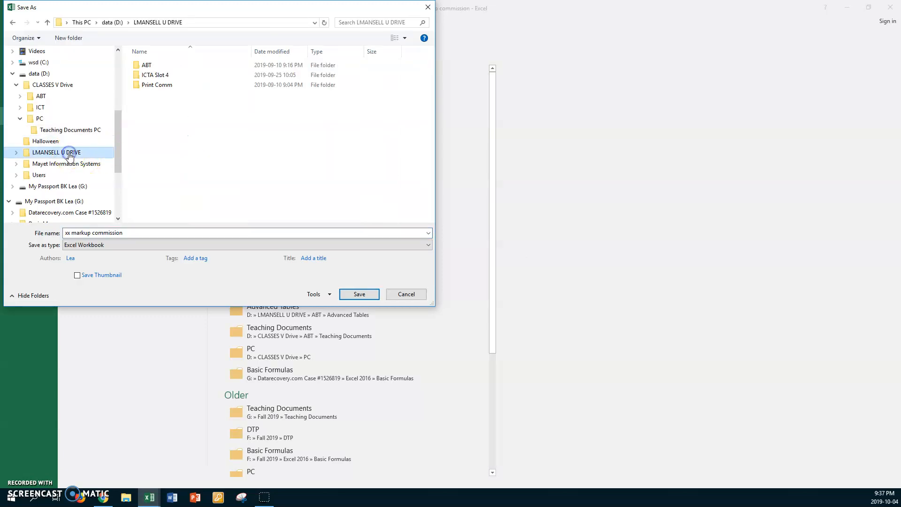
double_click(138, 85)
double_click(141, 74)
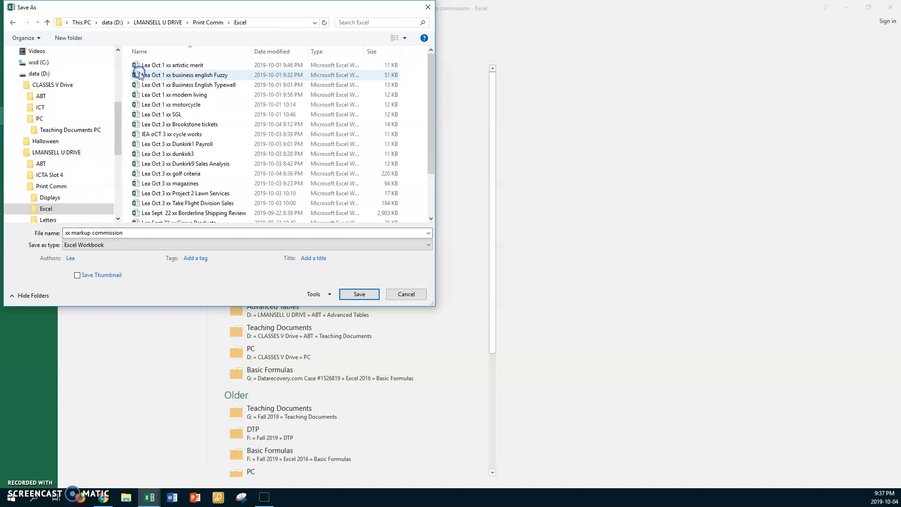
click(141, 230)
key(Home)
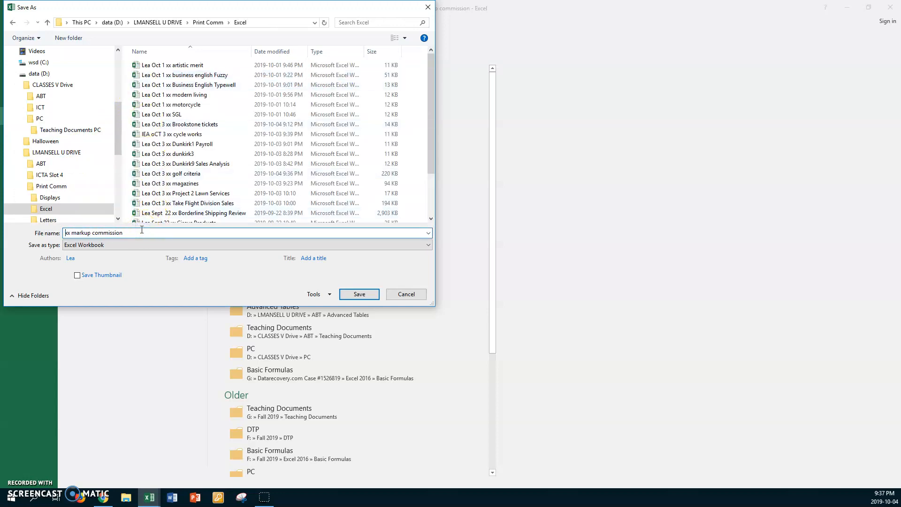
text(Lea Oct 3)
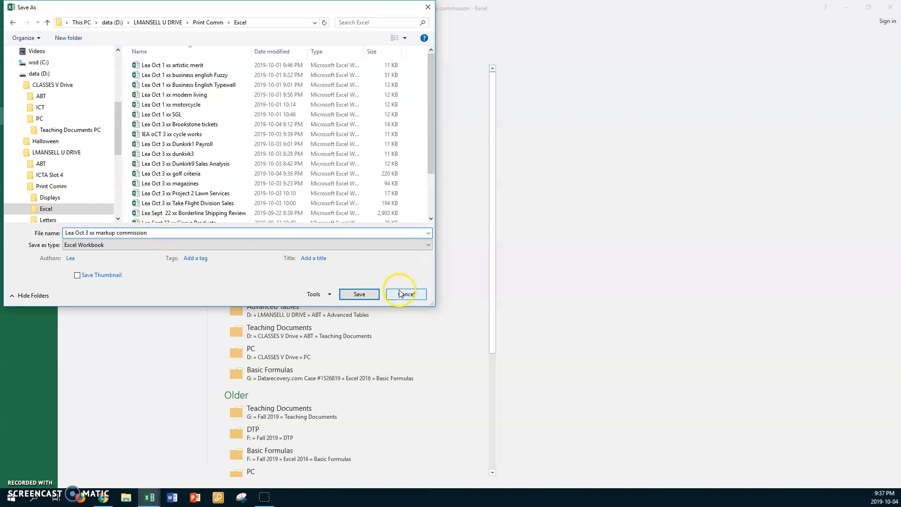
click(372, 295)
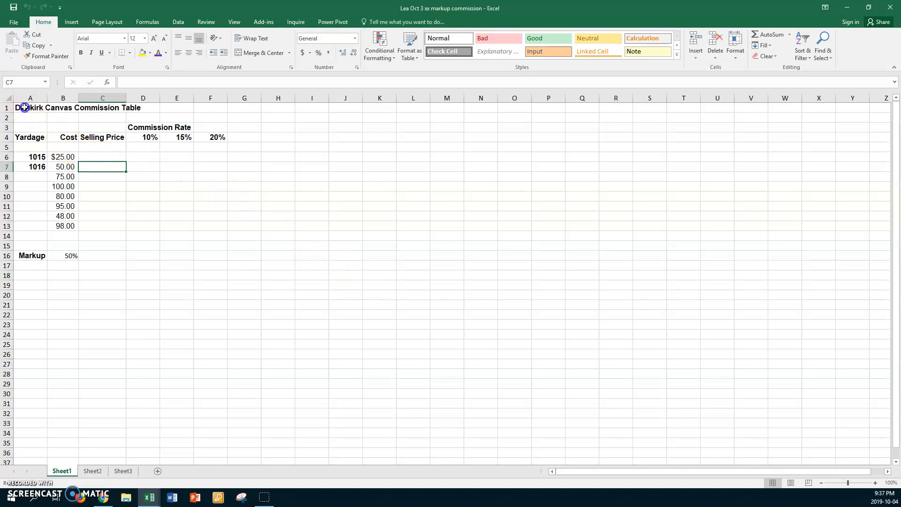
- Set the whole table A1:G16 in the Calibri font
click(25, 107)
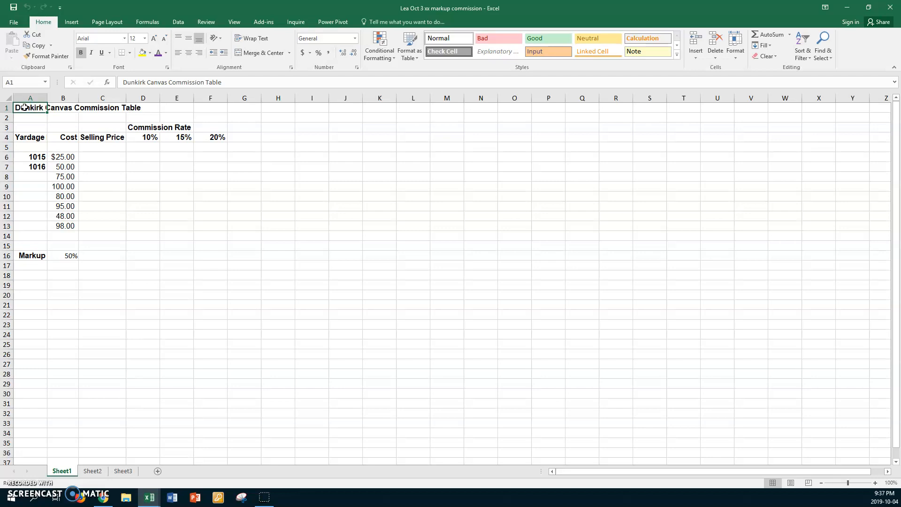
key(ctrl+shift+End)
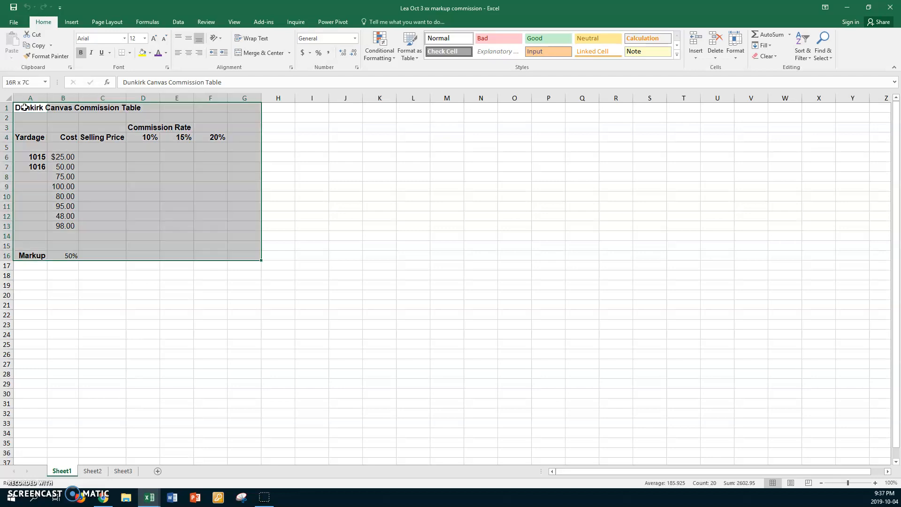
click(124, 38)
click(101, 72)
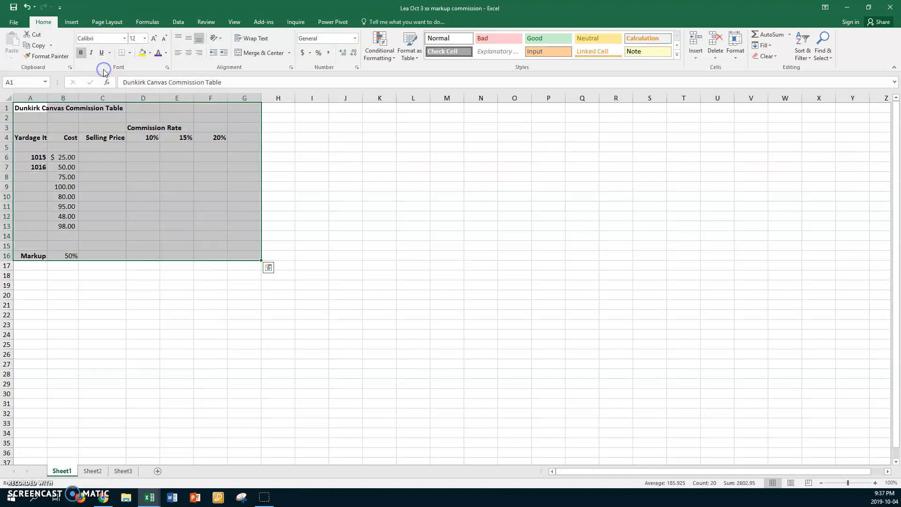
click(134, 224)
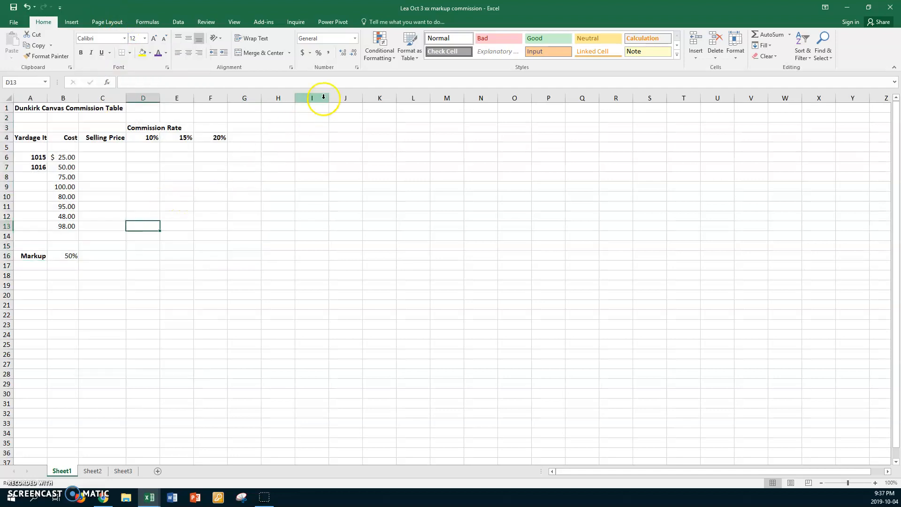
- Zoom to 140% and resize column A to fit the Yardage Item No. heading
click(237, 23)
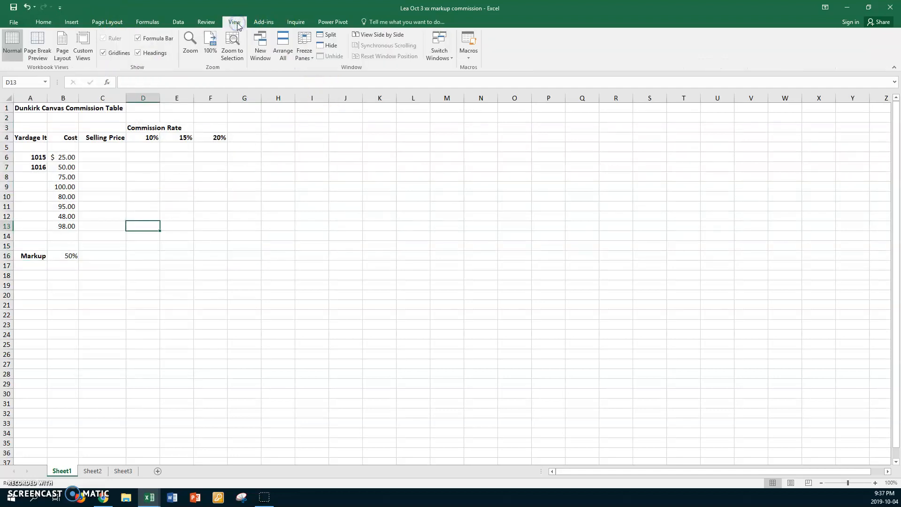
click(190, 49)
click(226, 260)
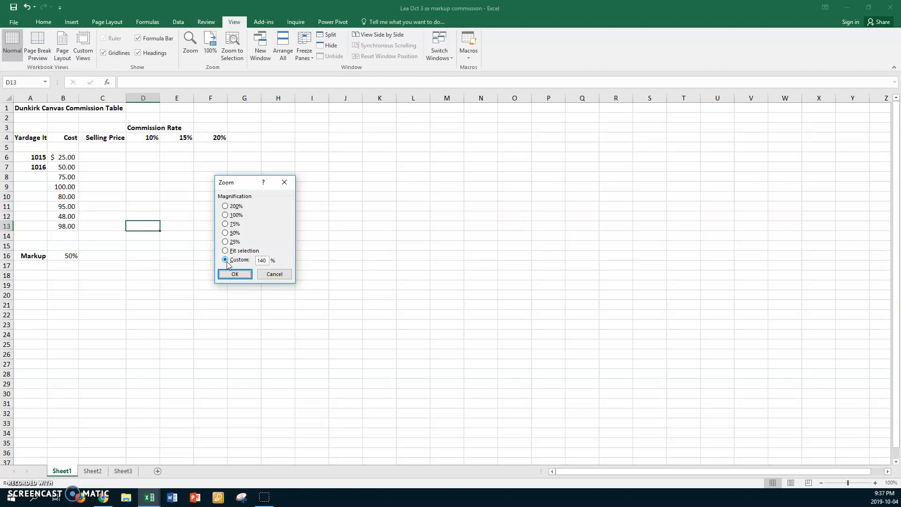
key(Return)
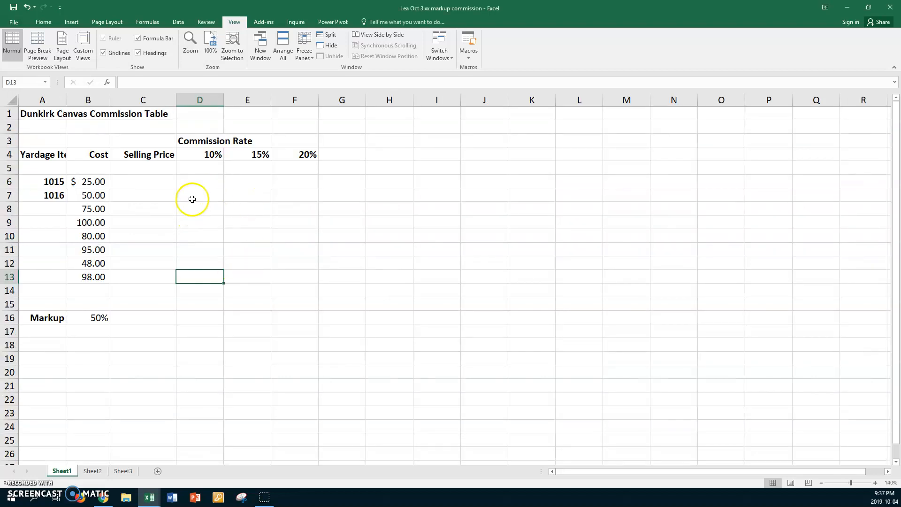
double_click(66, 100)
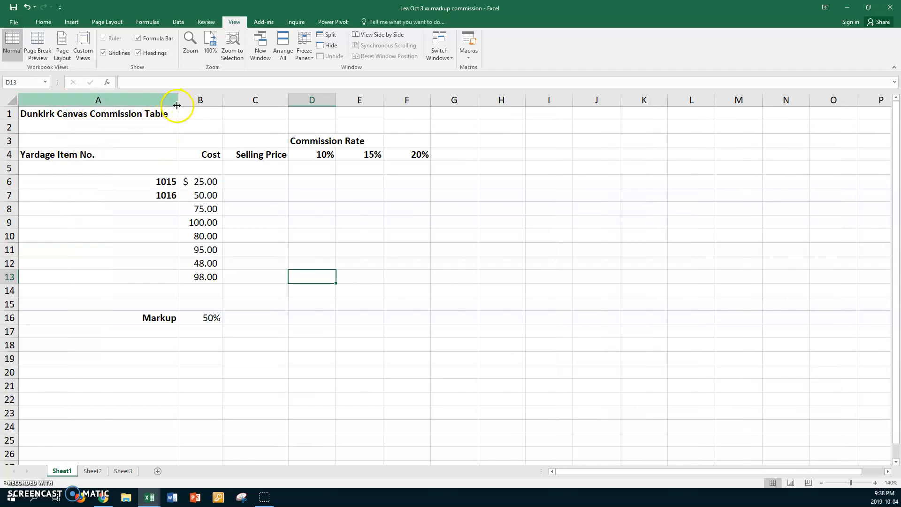
drag(179, 101, 107, 102)
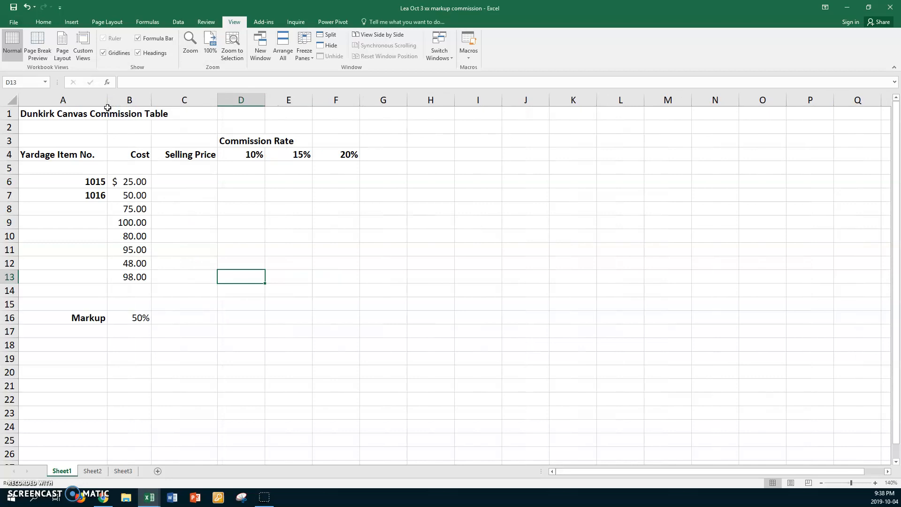
click(67, 182)
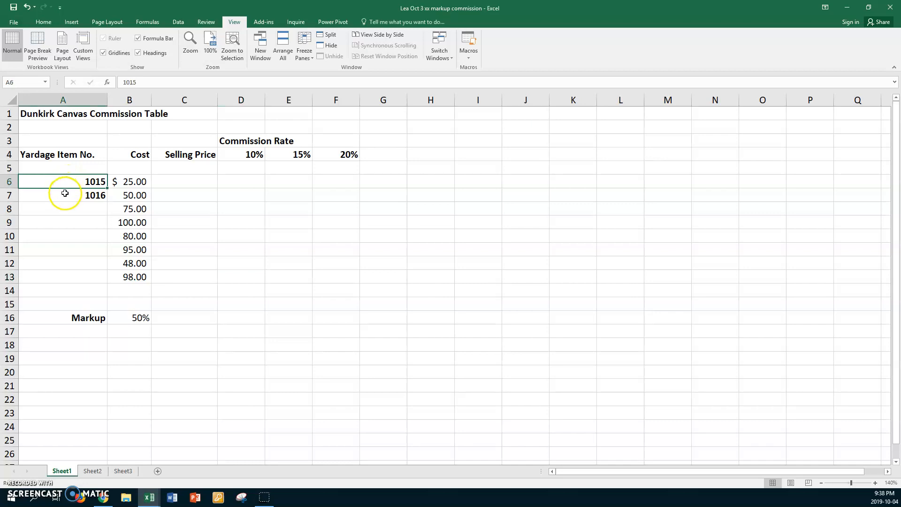
shift+click(65, 194)
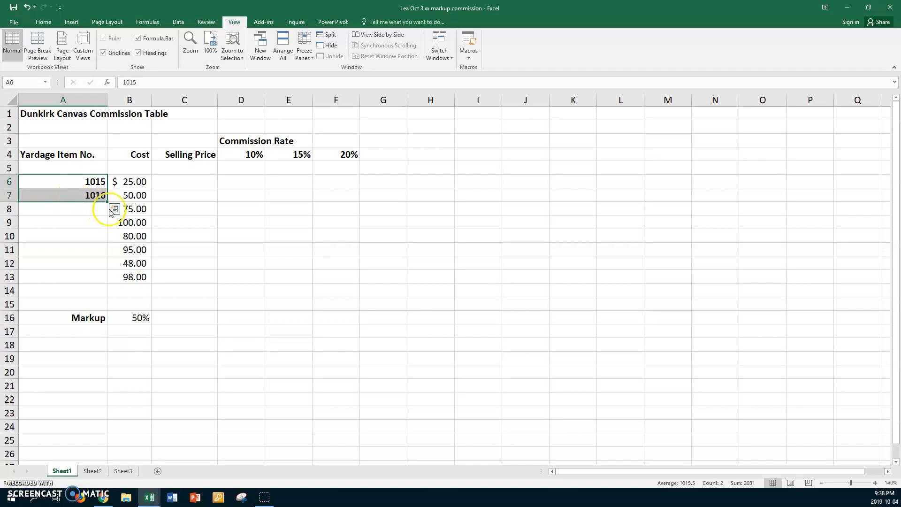
drag(105, 199, 88, 288)
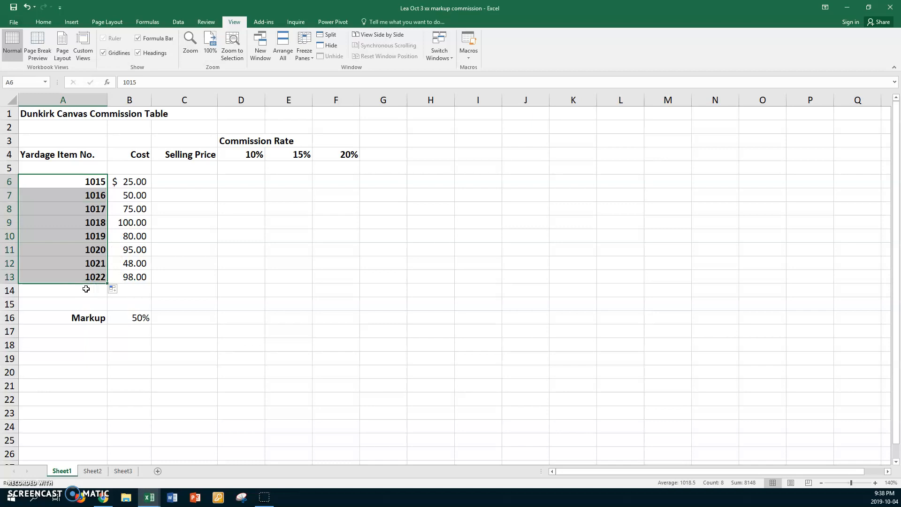
scroll(82, 277, down, 2)
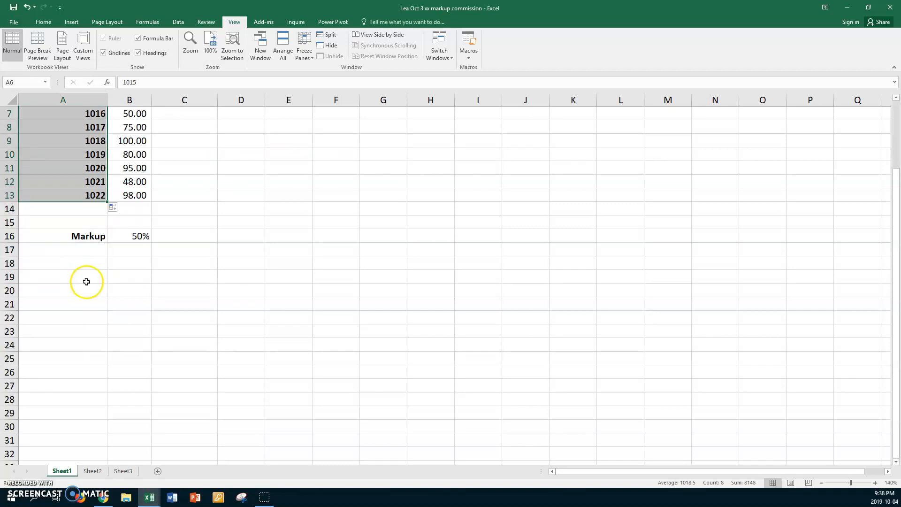
scroll(84, 281, up, 2)
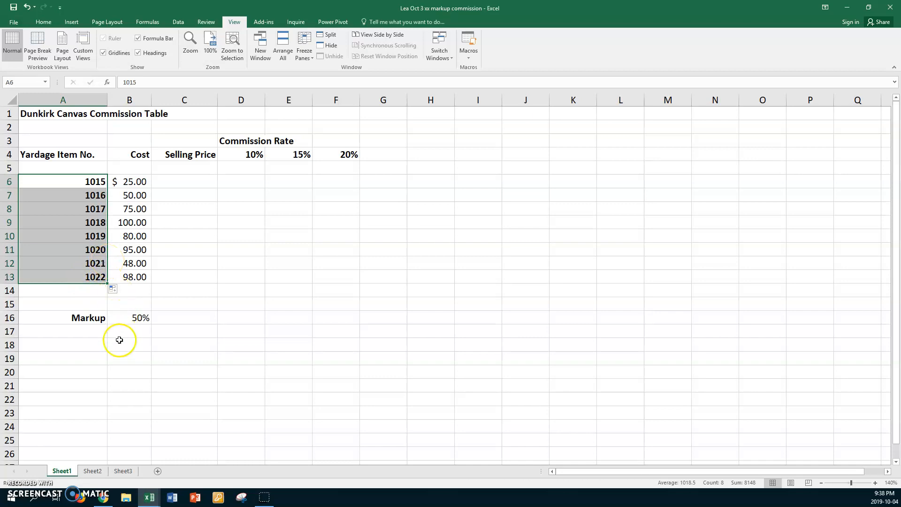
click(121, 318)
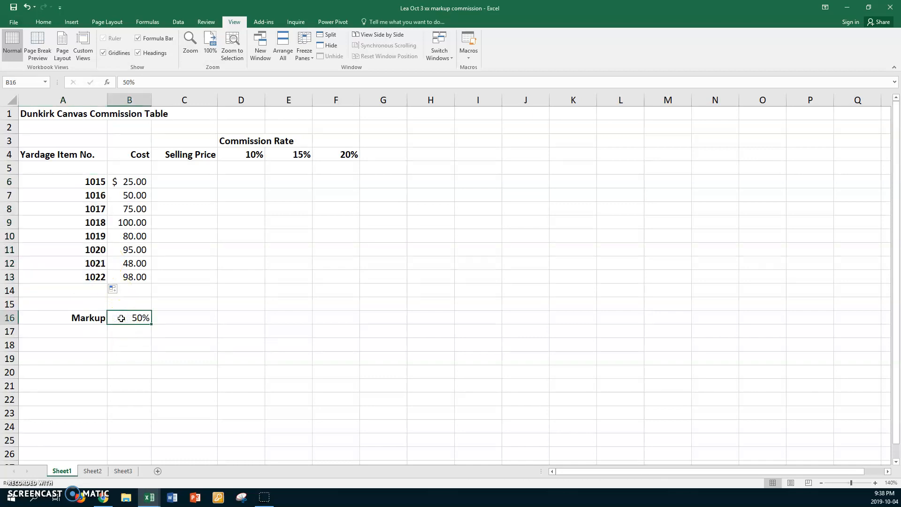
- In C6 enter =B6+($B$16*B6), the cost plus the absolute 50% markup
click(170, 179)
text(=)
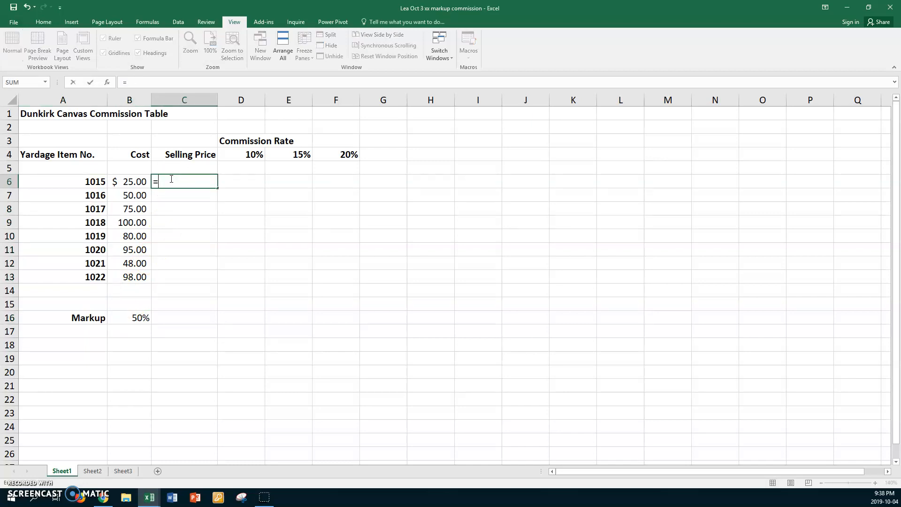
click(135, 179)
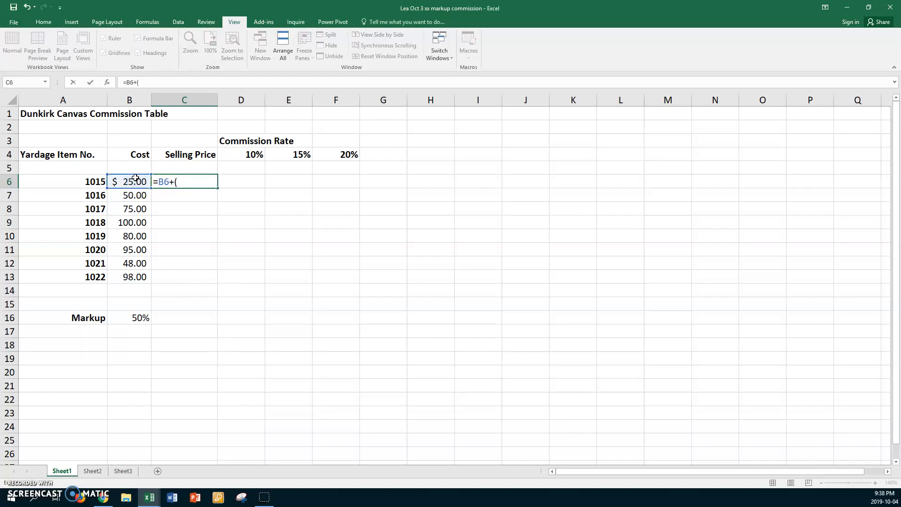
click(136, 318)
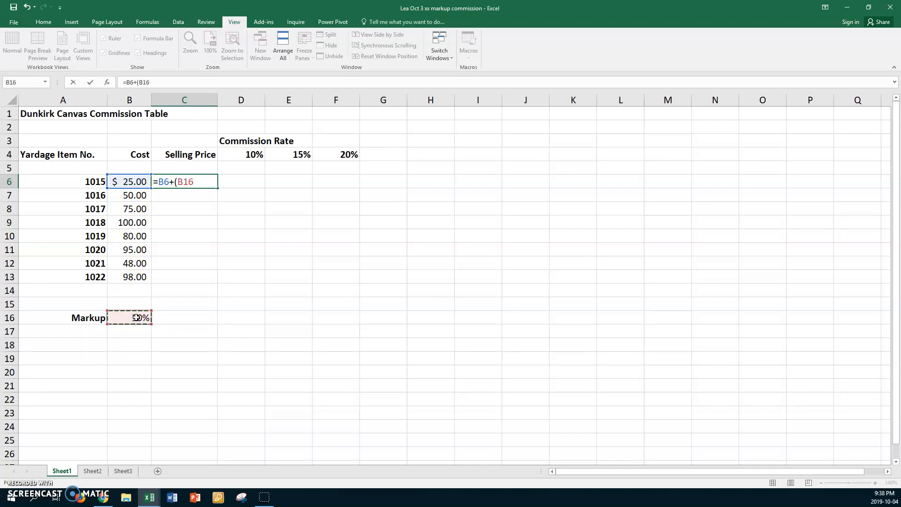
key(F4)
text(*)
click(140, 179)
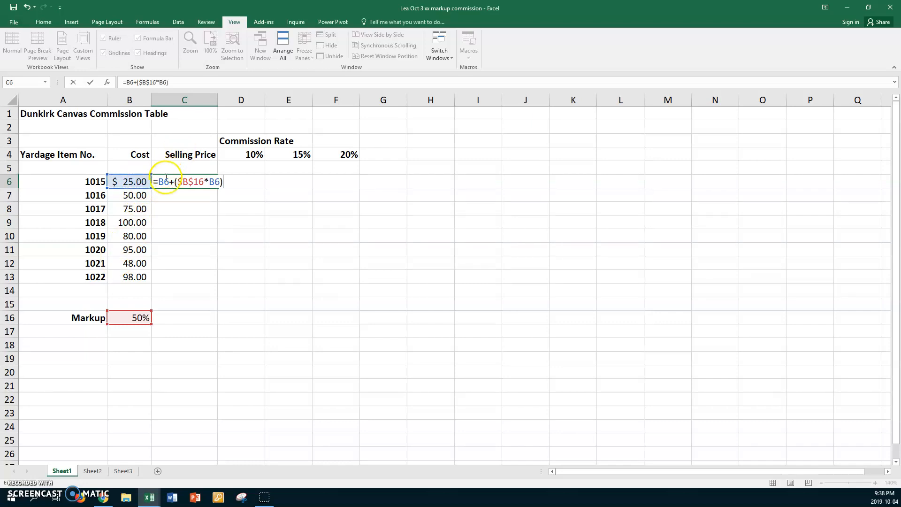
key(Return)
- Fill the selling price formula down to C13 and format C7:C13 like the plain cost in B7
click(202, 178)
drag(214, 185, 196, 280)
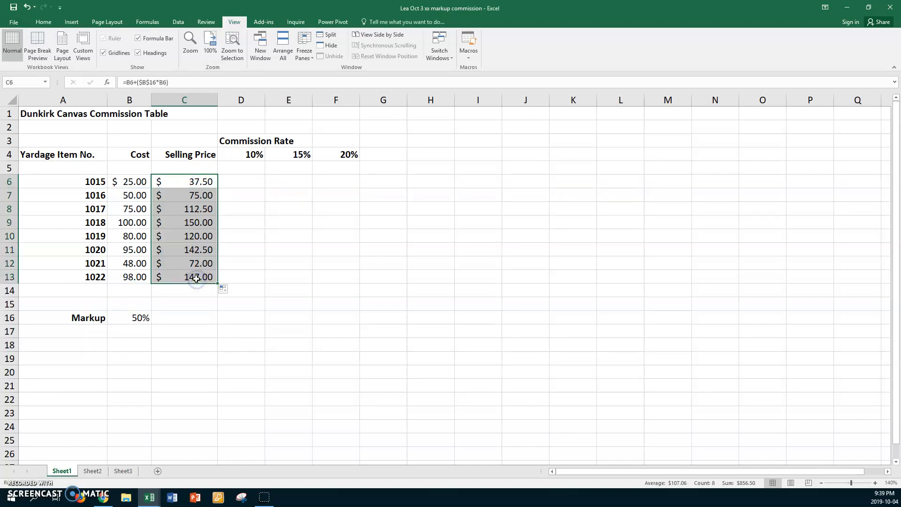
click(175, 195)
click(134, 195)
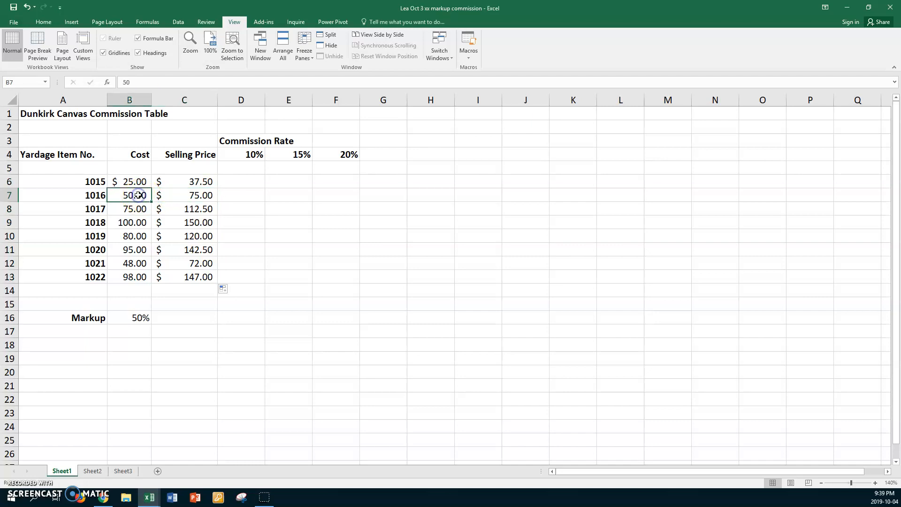
click(43, 22)
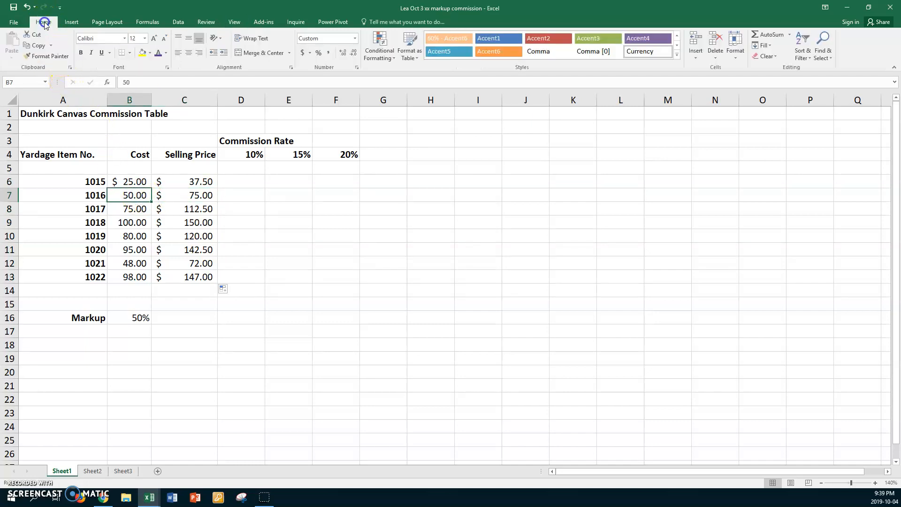
click(40, 57)
drag(181, 195, 166, 270)
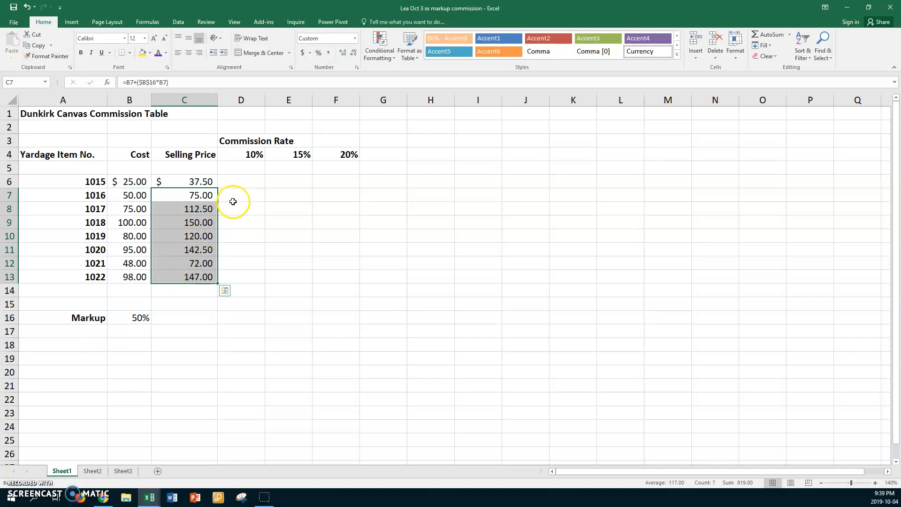
click(182, 182)
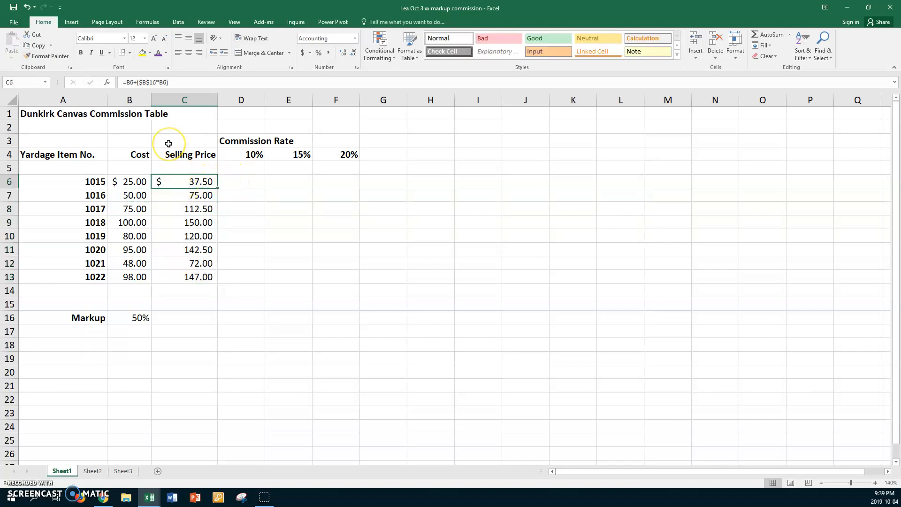
key(ctrl+grave)
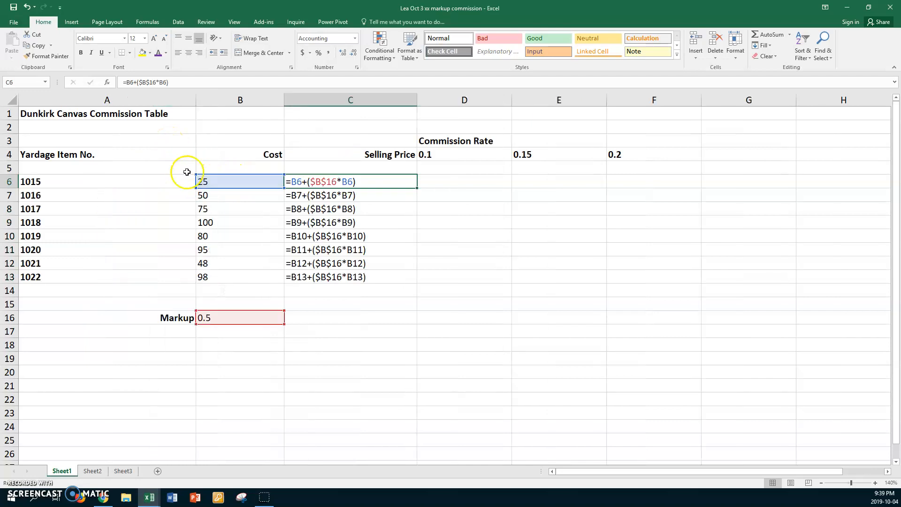
click(306, 195)
click(313, 207)
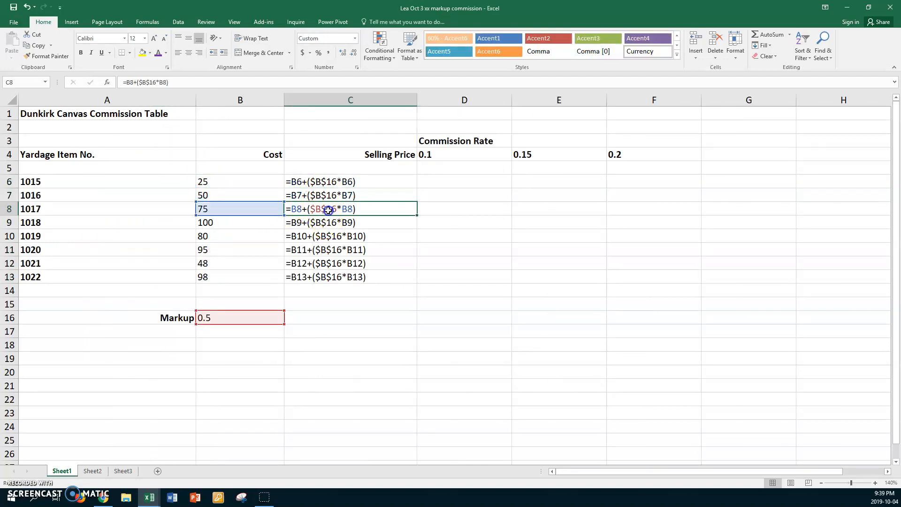
click(316, 223)
click(327, 235)
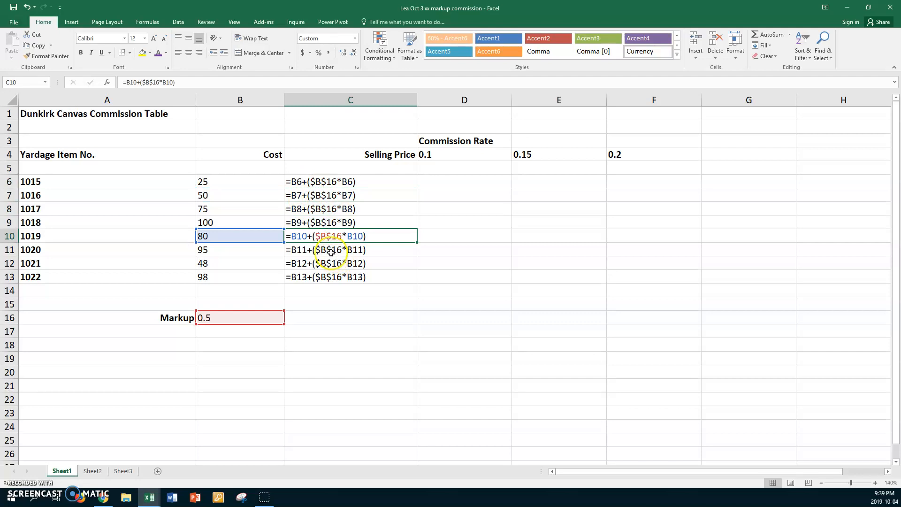
click(330, 251)
key(ctrl+n)
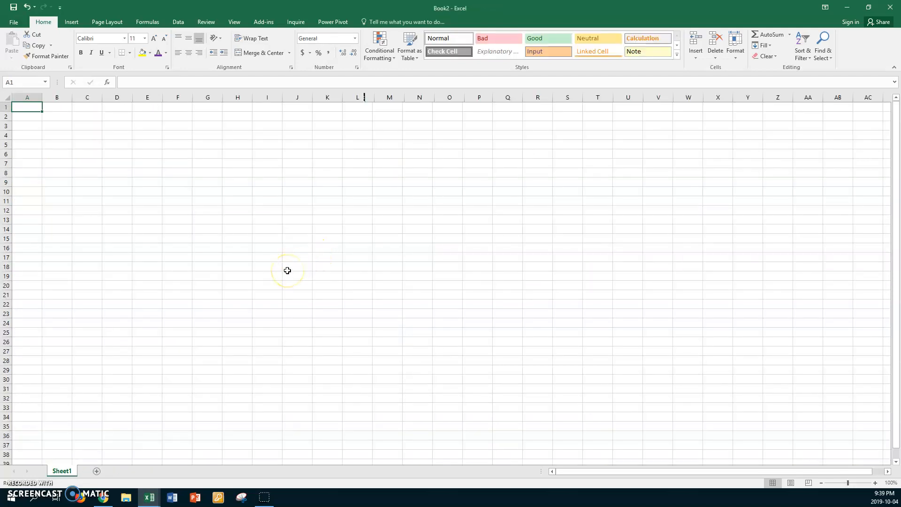
click(885, 12)
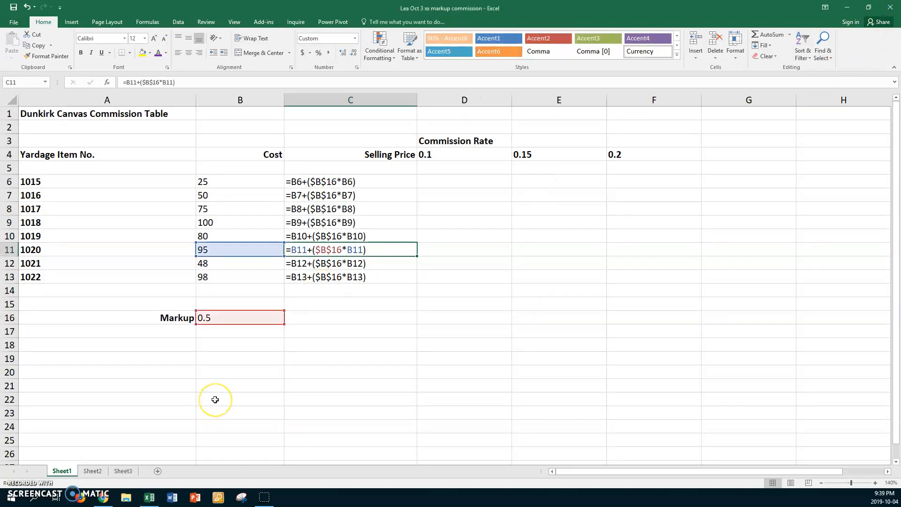
key(ctrl+grave)
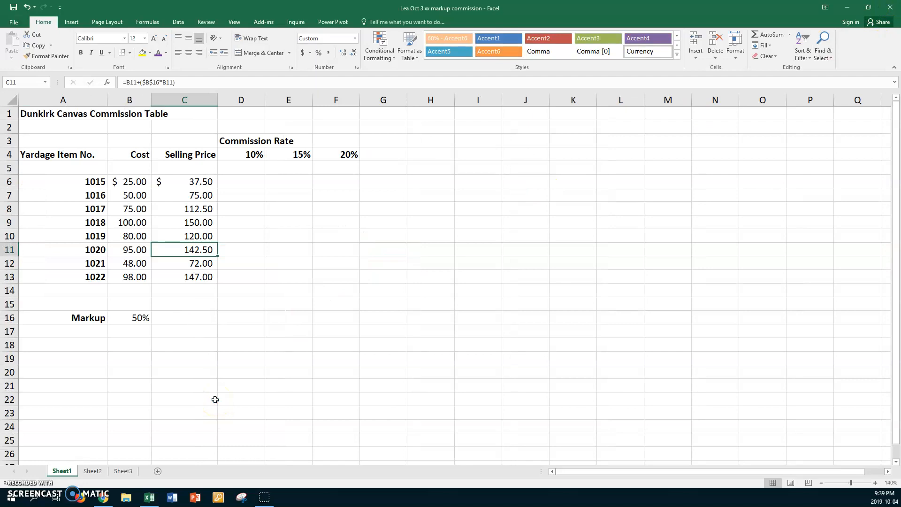
- Review the 10%, 15% and 20% commission rate cells above the table
click(244, 184)
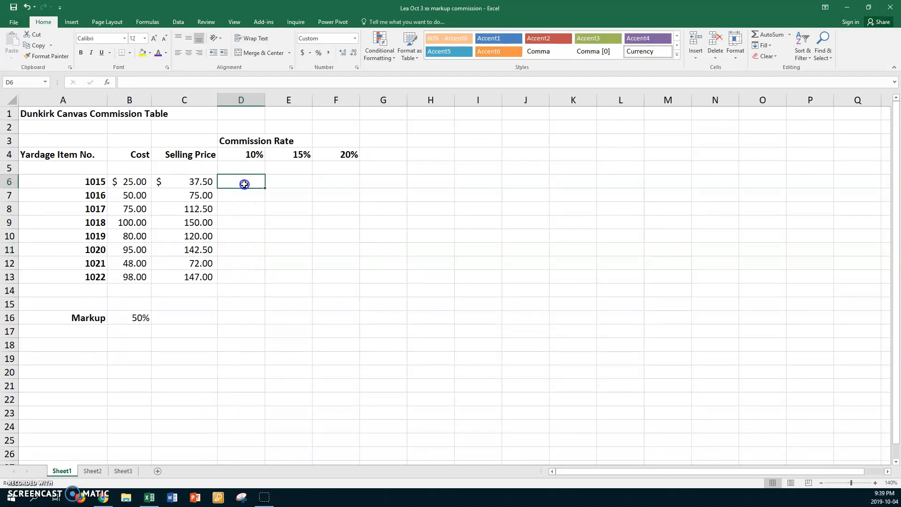
click(240, 155)
click(291, 154)
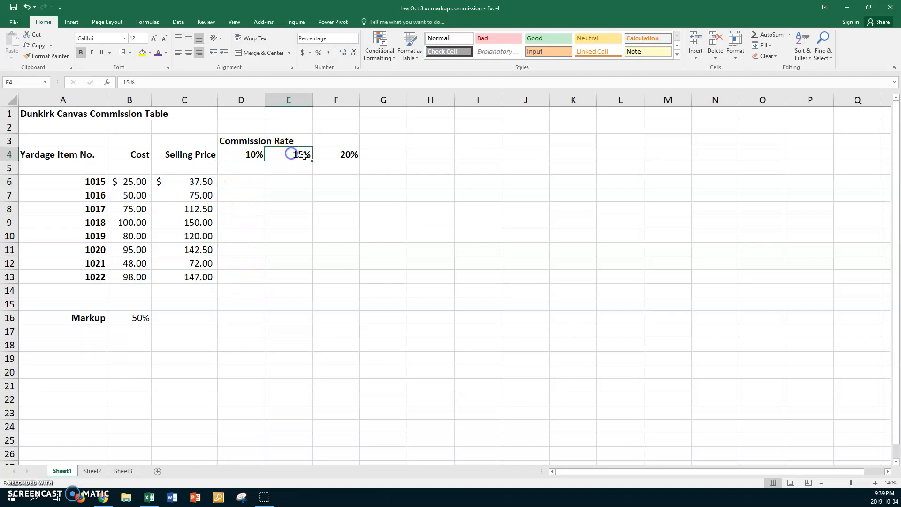
click(330, 154)
click(251, 181)
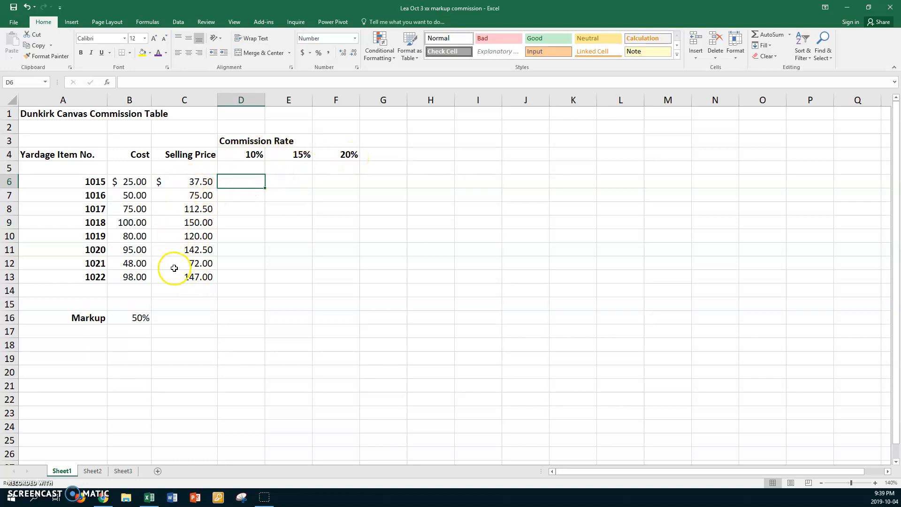
- In D6 enter =$C6*D$4, giving a 3.75 commission for item 1015
click(248, 182)
text(=)
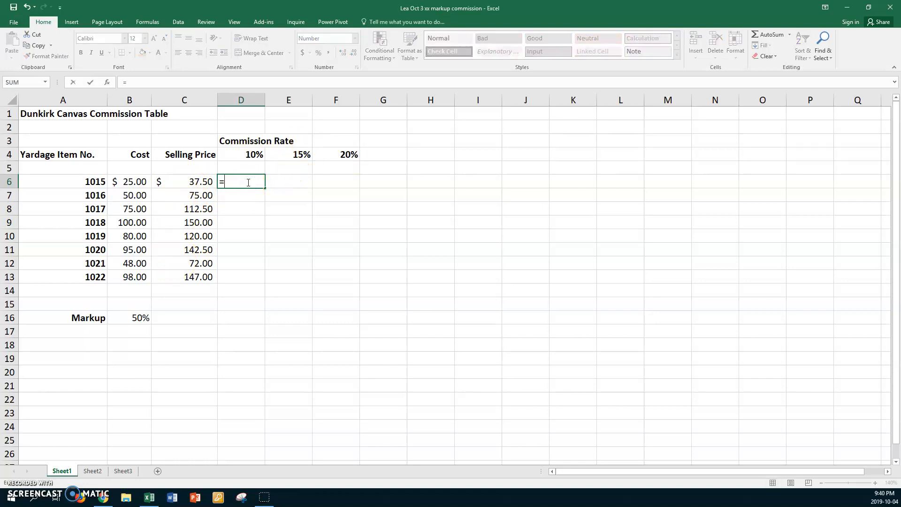
click(194, 182)
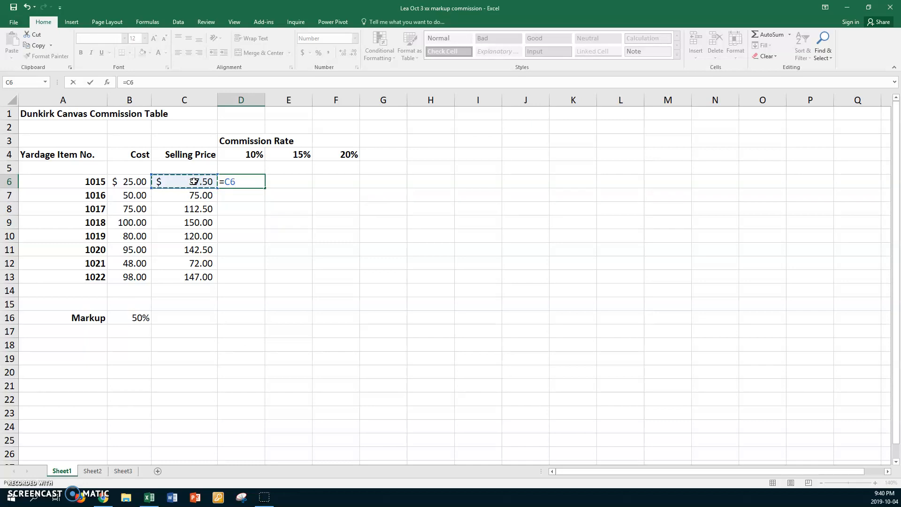
click(236, 183)
text(*)
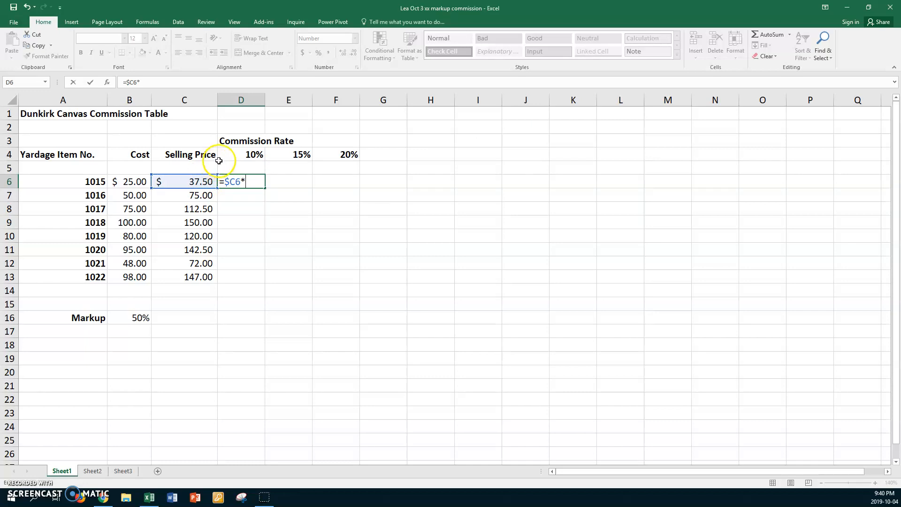
click(230, 155)
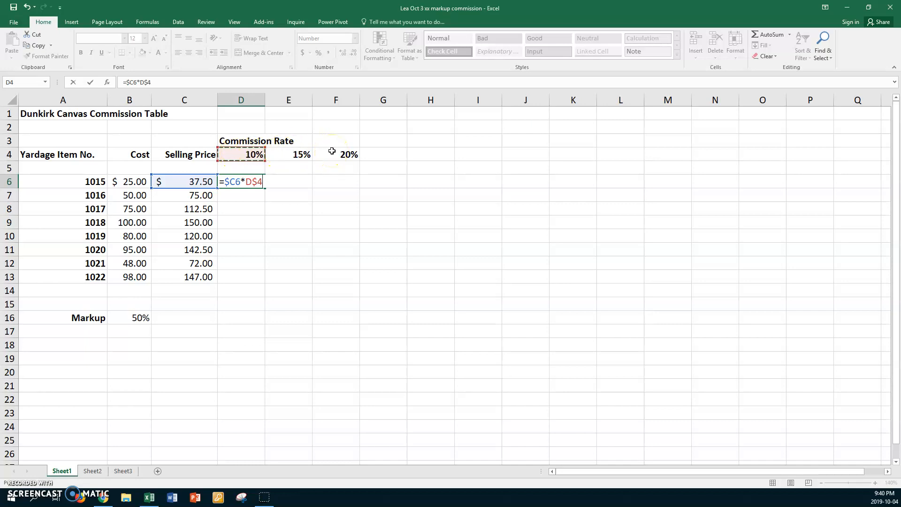
key(Return)
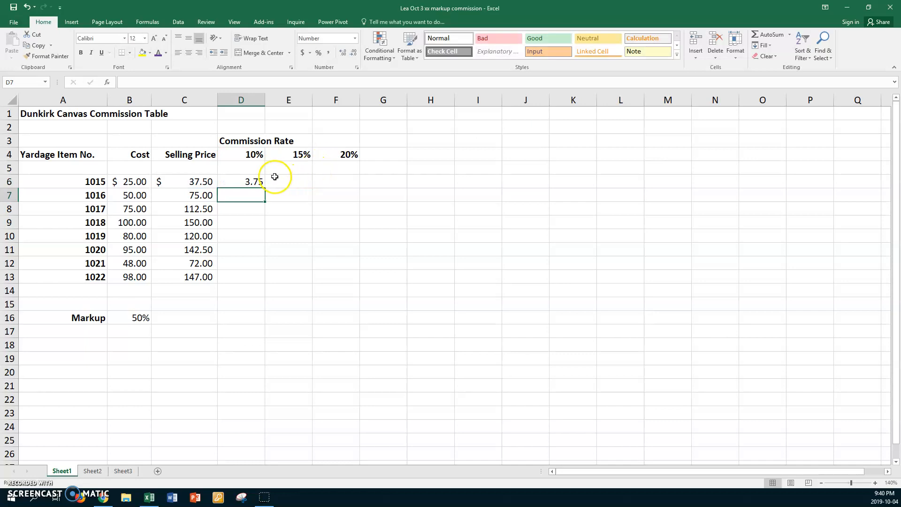
- Fill the commission formula across D6:F13 and switch the sheet to Show Formulas view
click(233, 179)
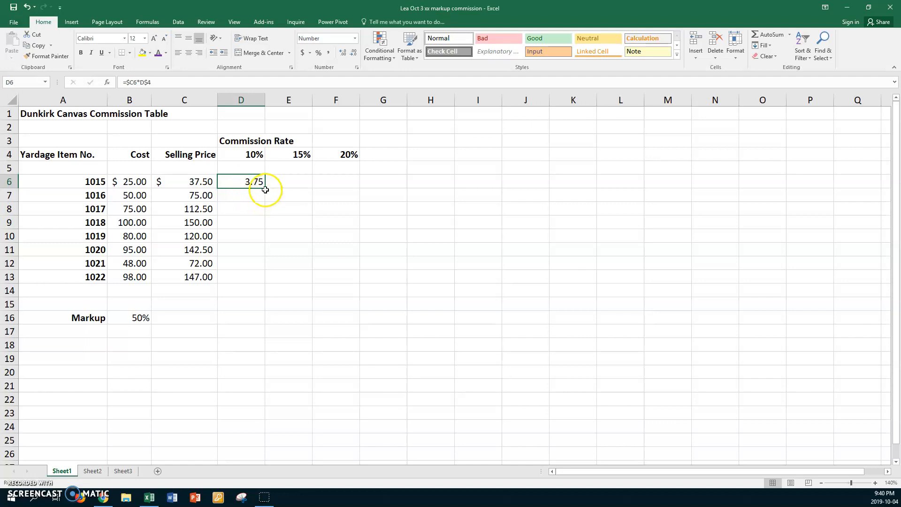
drag(264, 187, 367, 281)
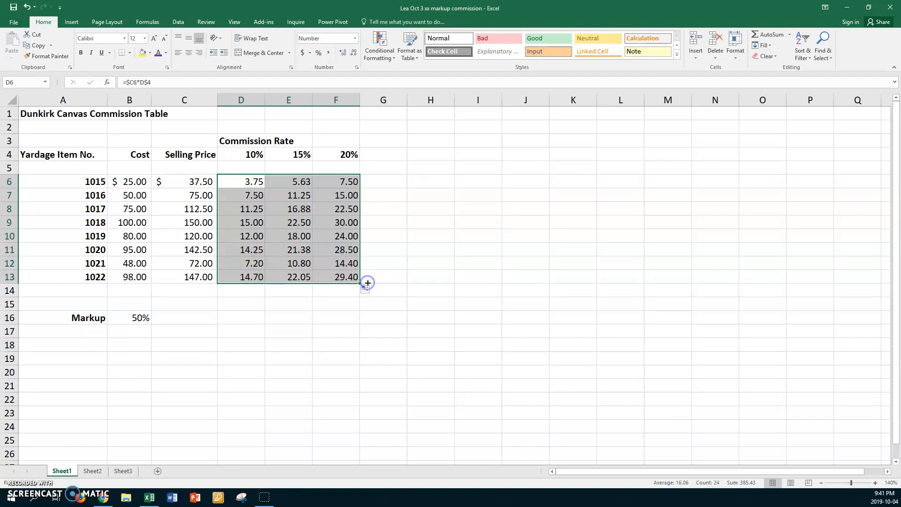
click(242, 182)
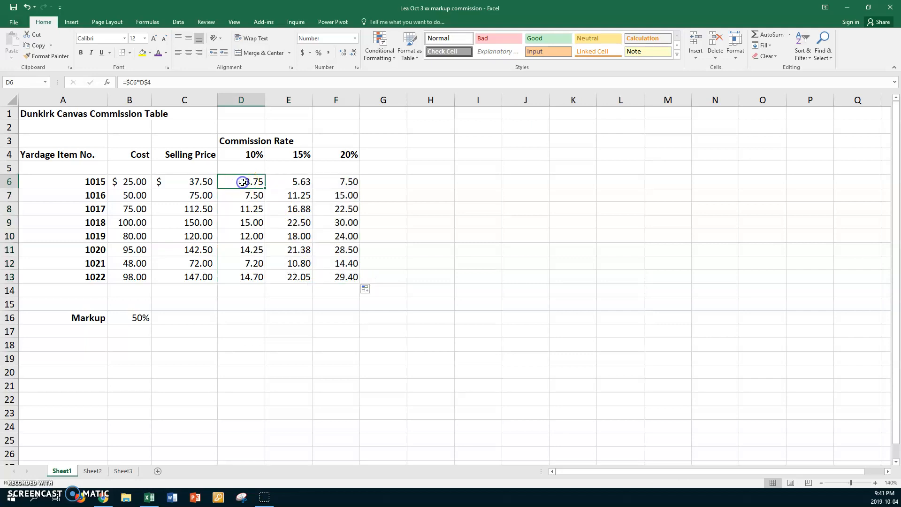
key(ctrl+grave)
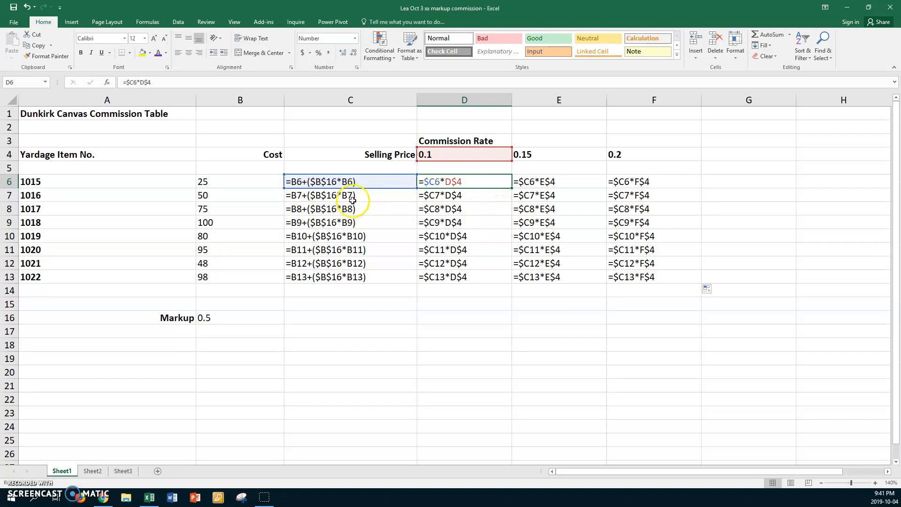
- Inspect the 10% and 15% commission formulas in D6:D10 and E6:E10
click(481, 196)
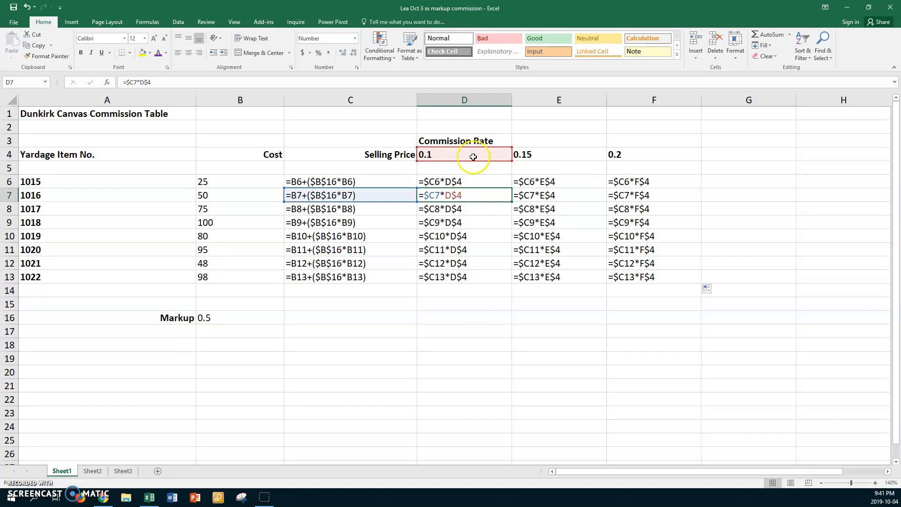
click(483, 209)
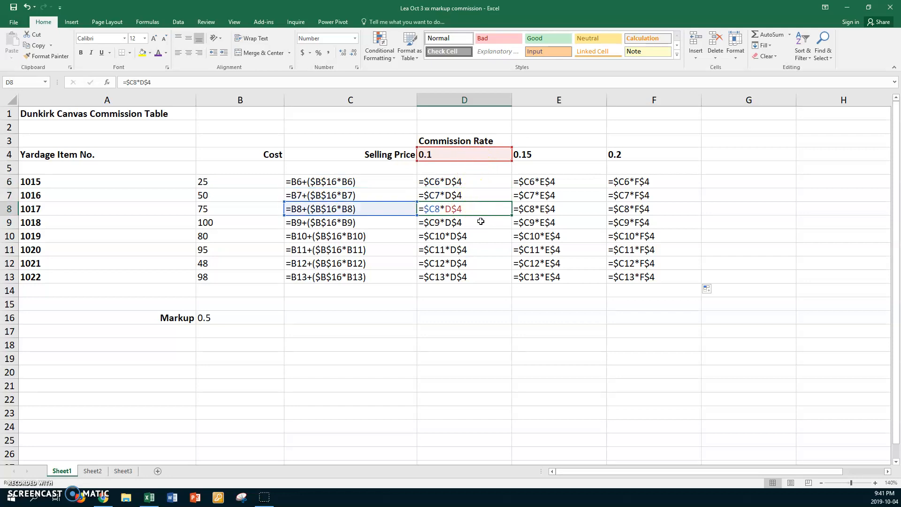
click(481, 222)
click(479, 238)
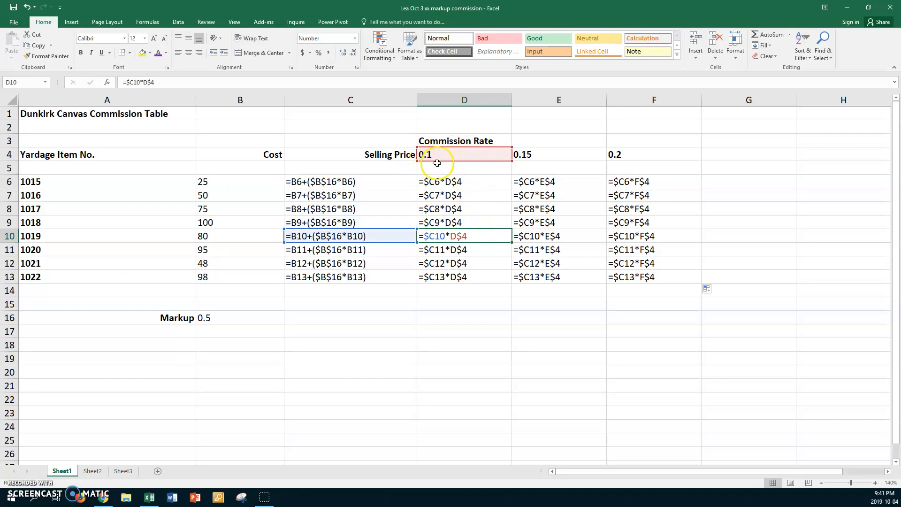
click(552, 181)
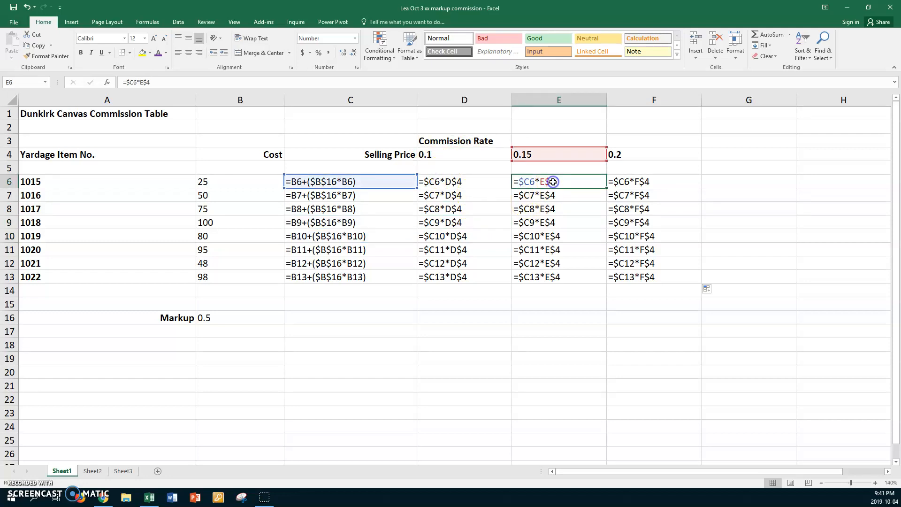
click(574, 197)
click(573, 209)
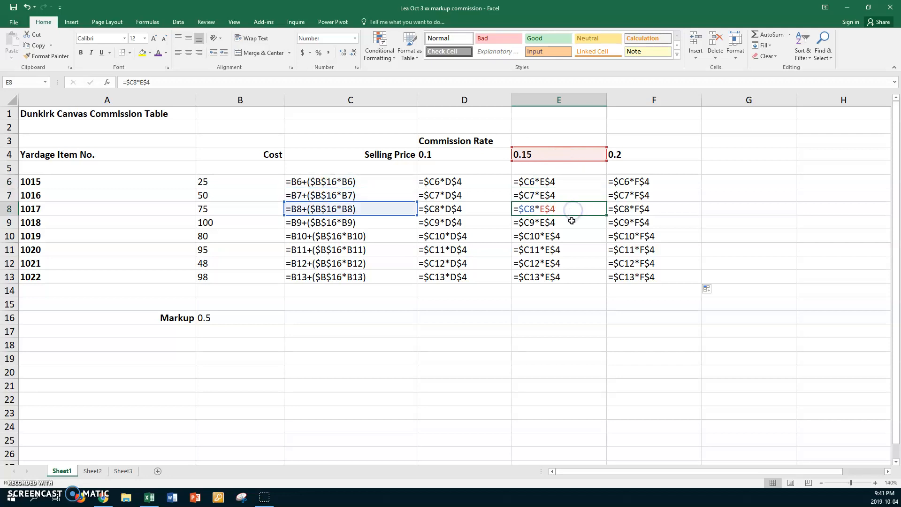
click(572, 223)
click(574, 236)
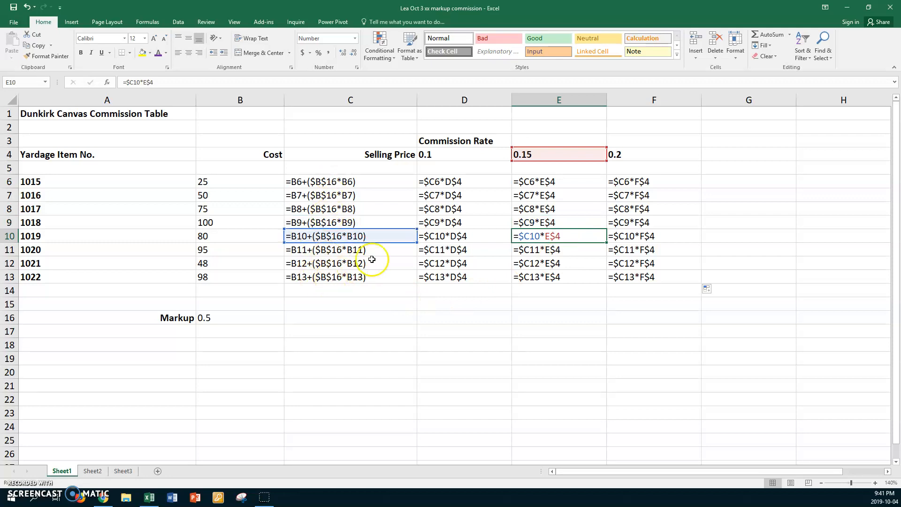
click(575, 182)
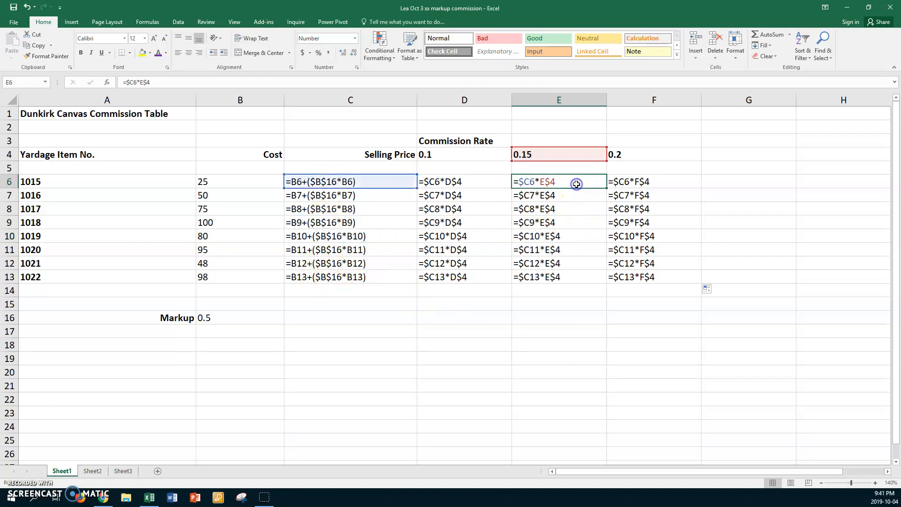
- Inspect the 20% commission formulas in F6:F12, then show calculated values again
click(634, 180)
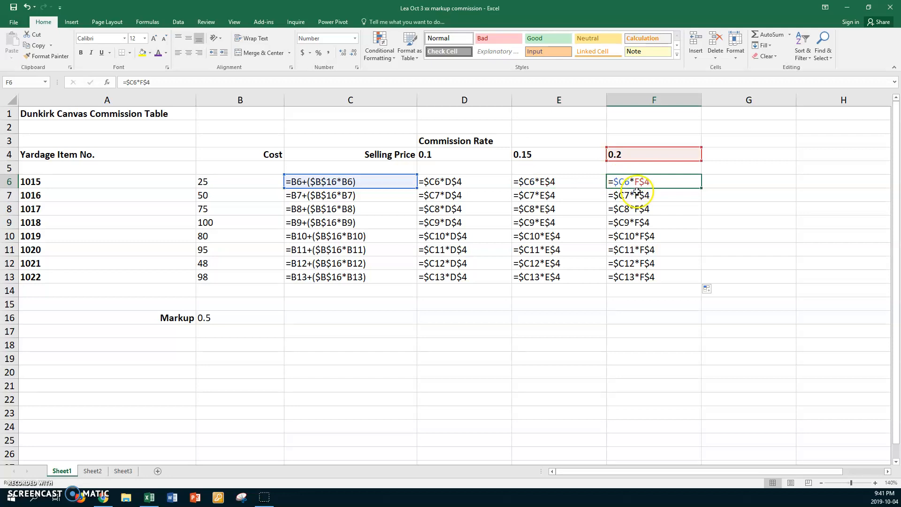
click(638, 196)
click(637, 207)
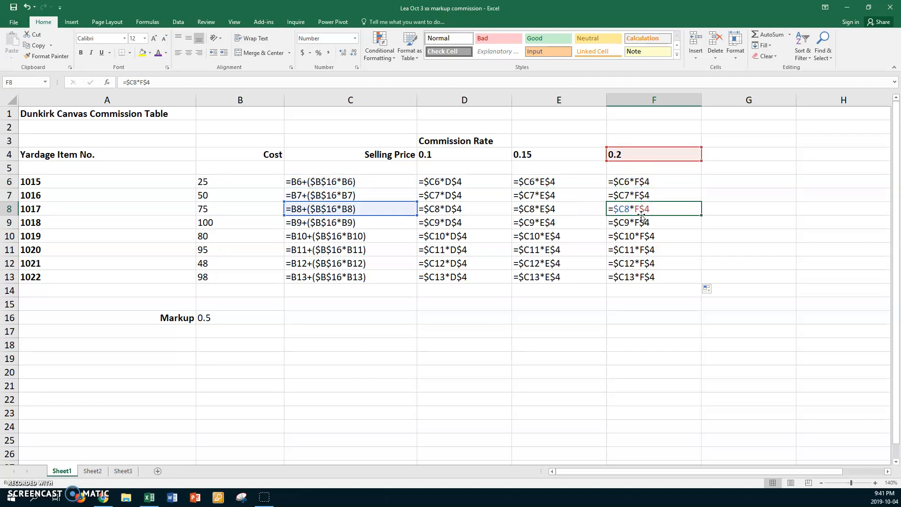
click(642, 219)
click(650, 249)
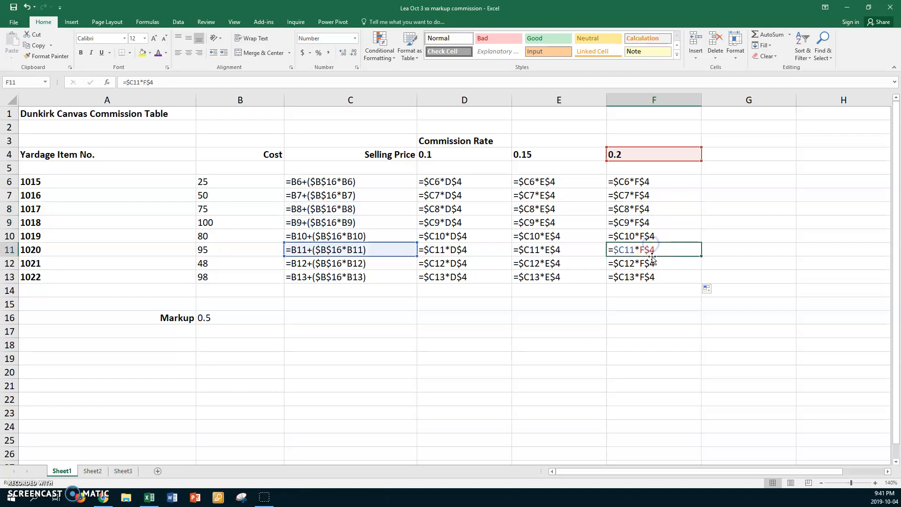
click(653, 259)
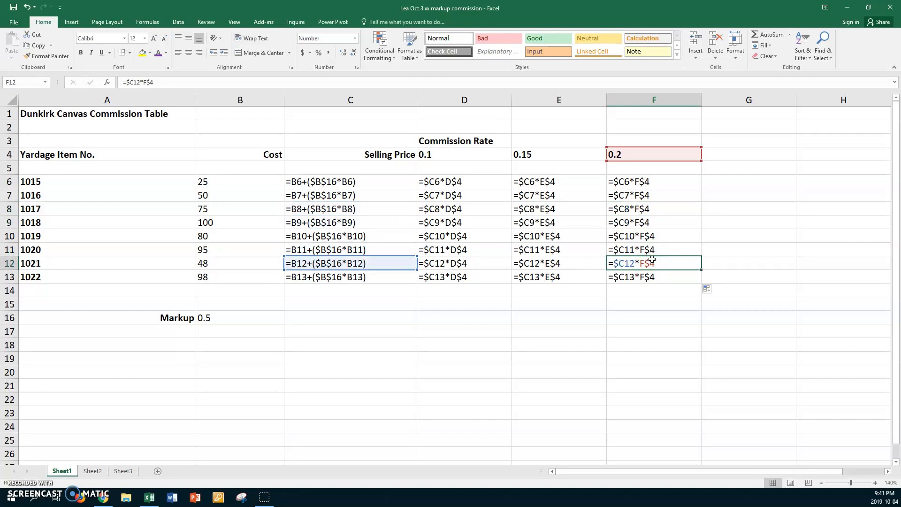
key(ctrl+grave)
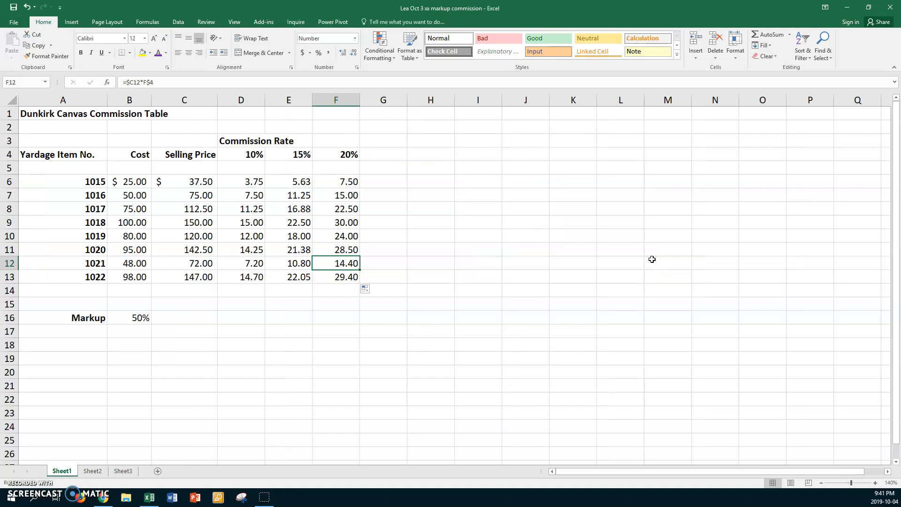
- Format Painter C6's dollar accounting format onto D6, E6 and F6, then select title range A1:F1
click(179, 181)
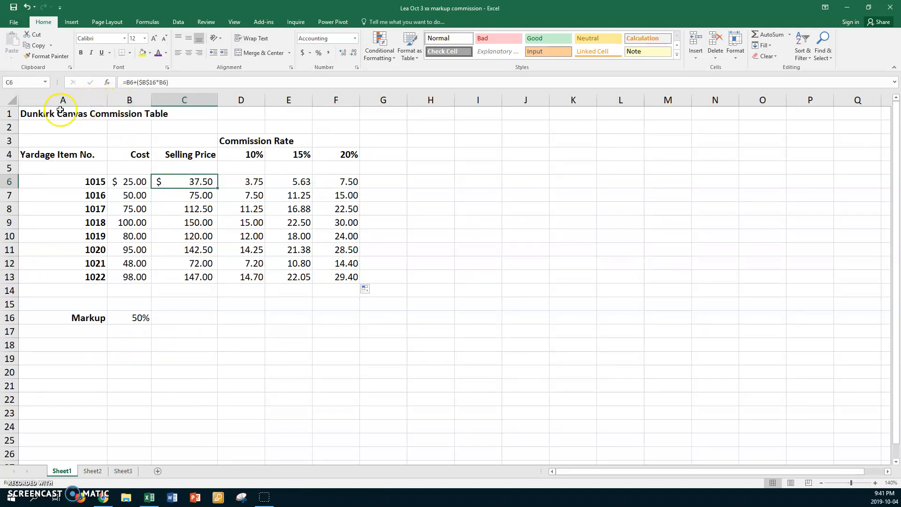
click(45, 54)
click(47, 56)
click(240, 182)
click(282, 181)
click(322, 180)
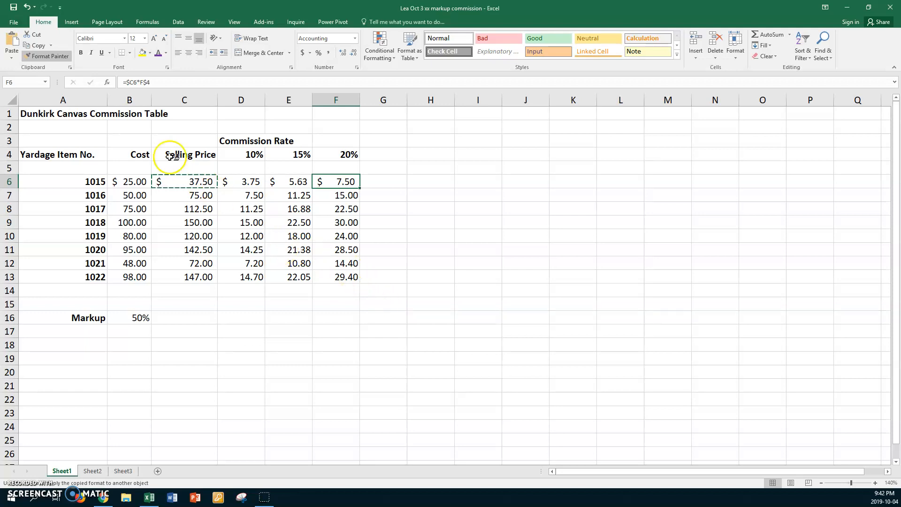
click(47, 57)
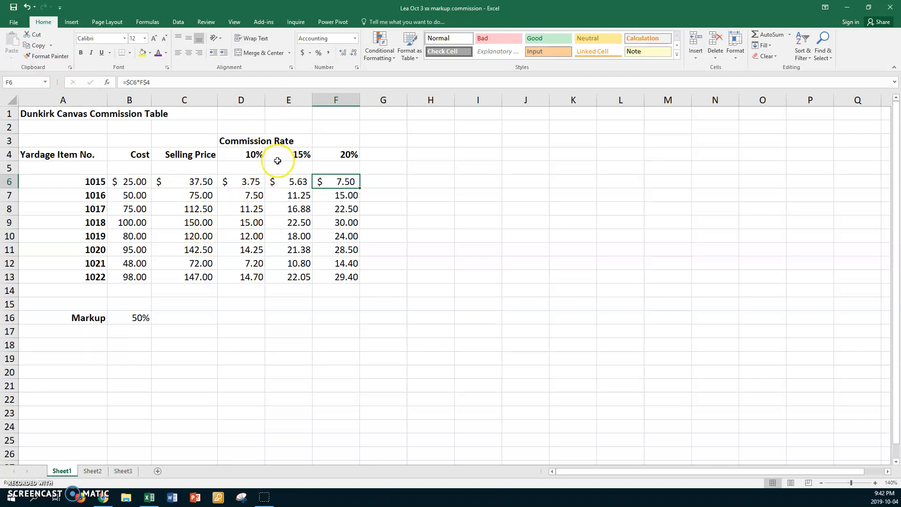
click(49, 113)
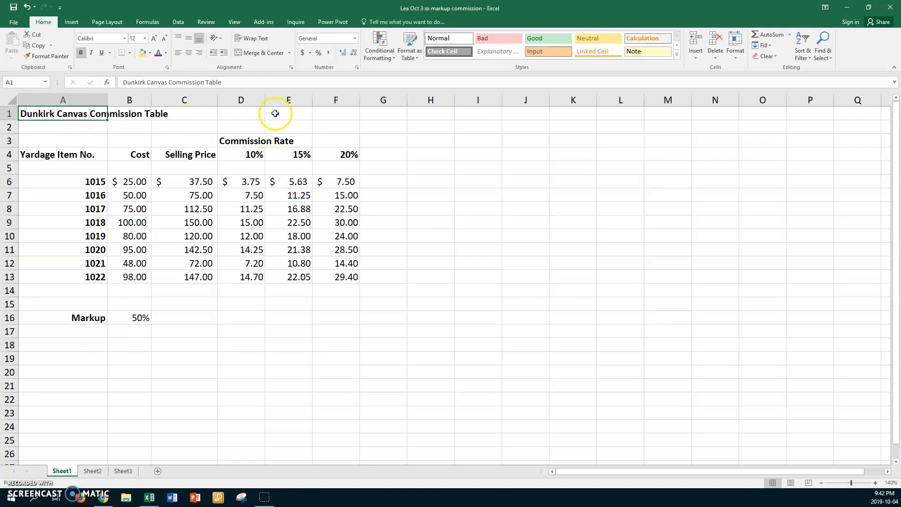
shift+click(323, 114)
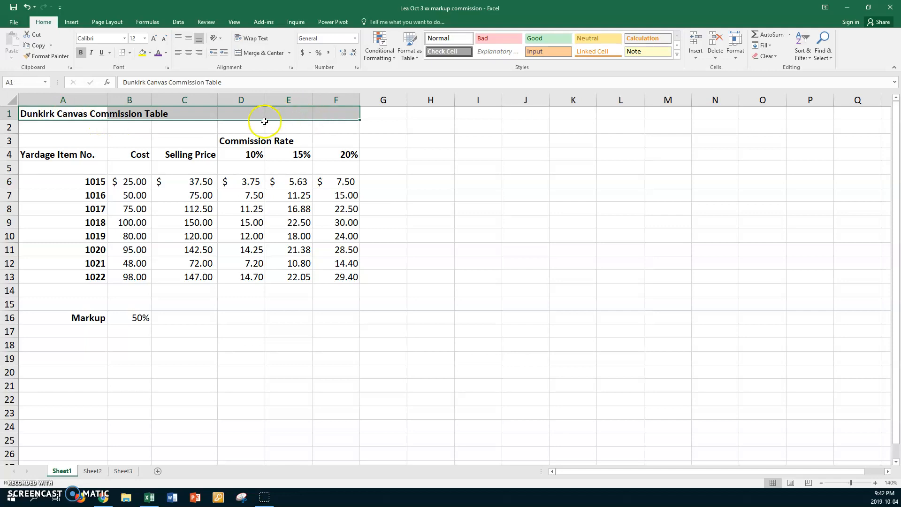
- Merge and centre A1:F1 with purple 20 pt text, light pink fill, taller row and middle alignment
click(271, 53)
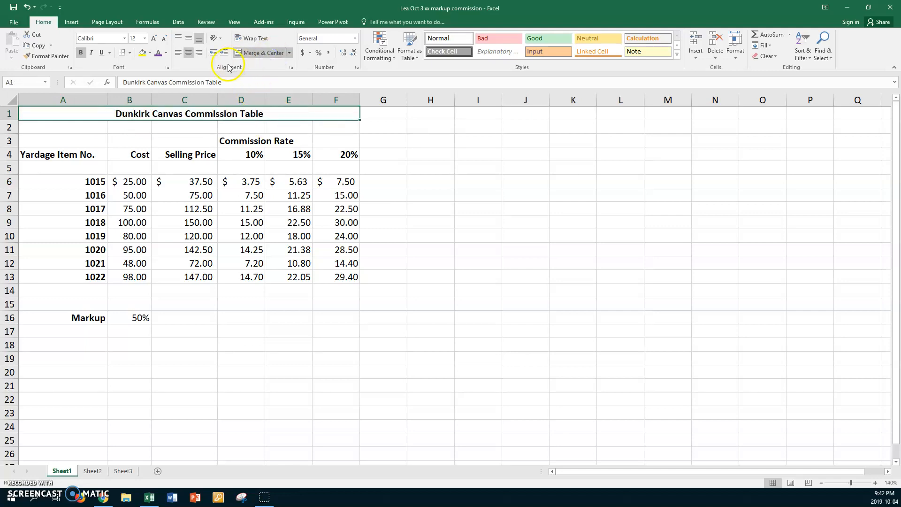
click(161, 54)
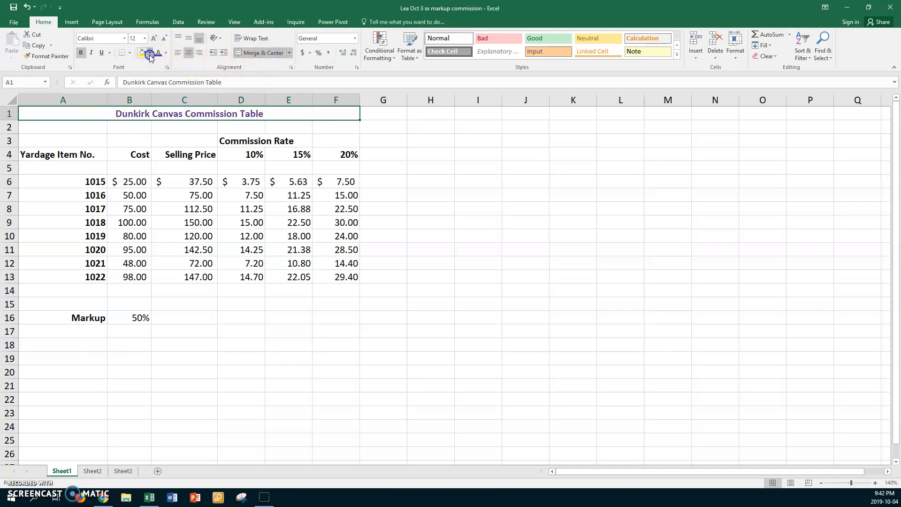
click(149, 53)
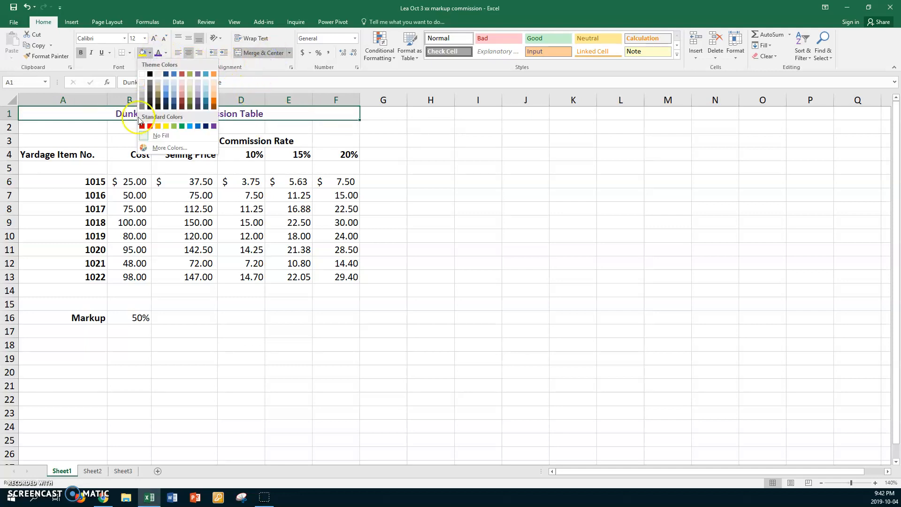
click(180, 83)
drag(12, 120, 10, 141)
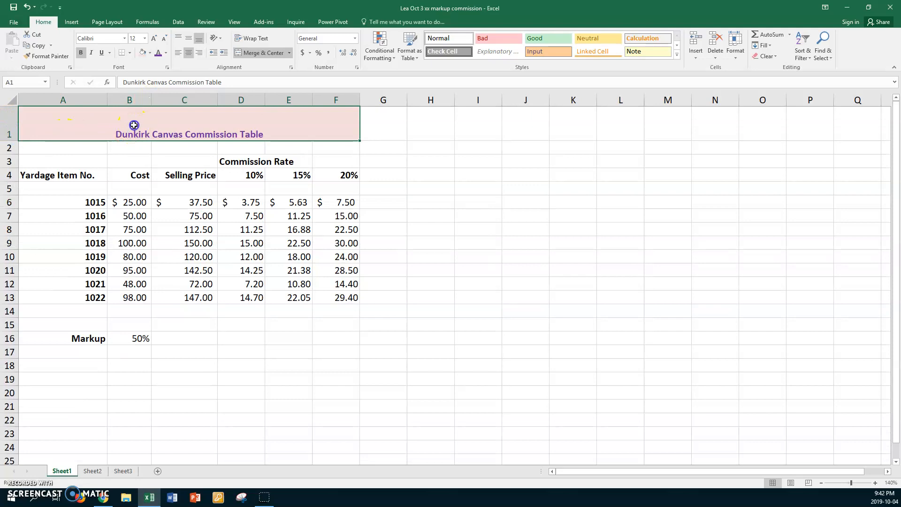
click(144, 38)
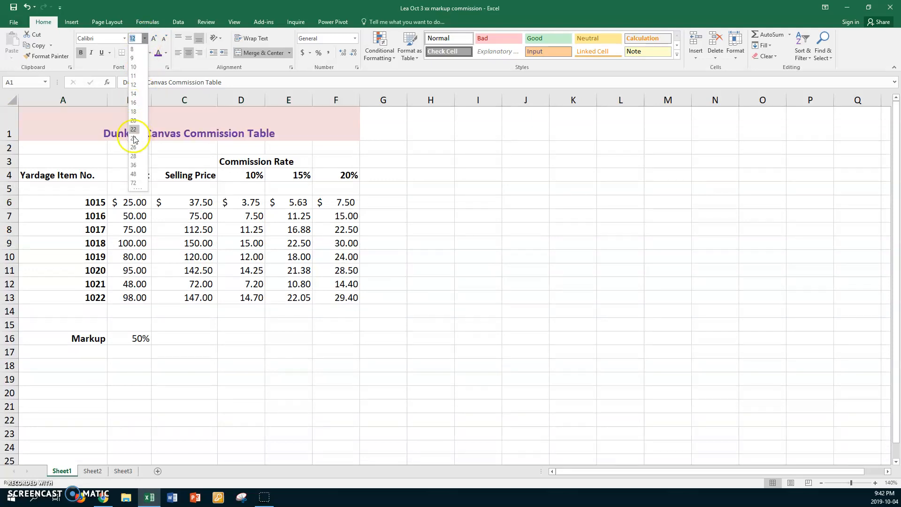
click(133, 120)
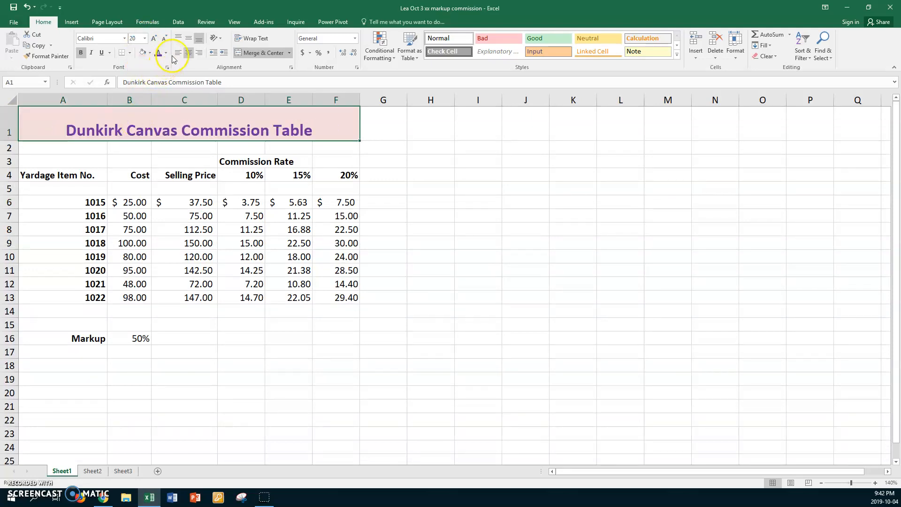
click(188, 38)
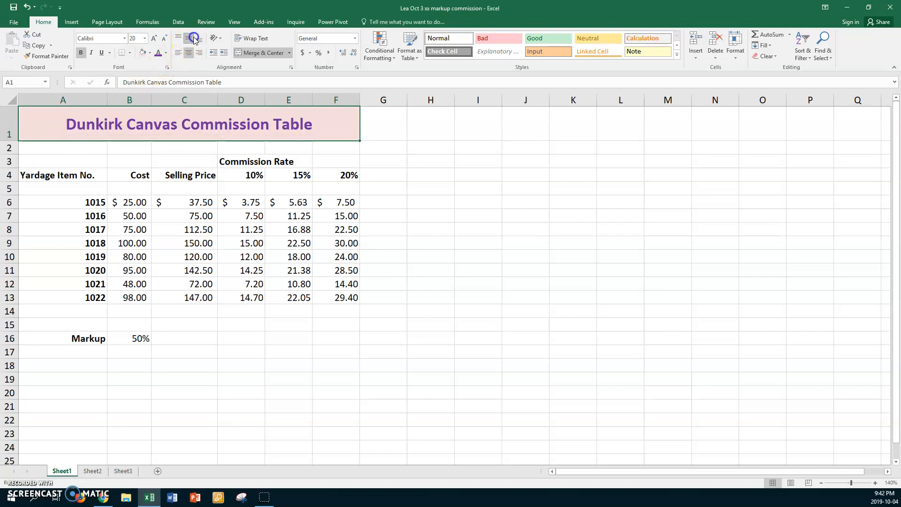
click(177, 187)
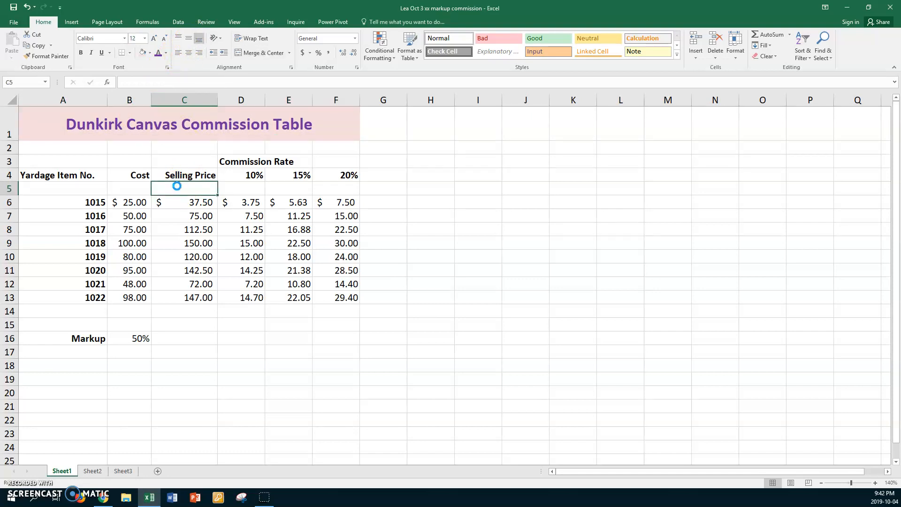
- Make row 20 much taller for the signature cell A20
scroll(177, 187, down, 1)
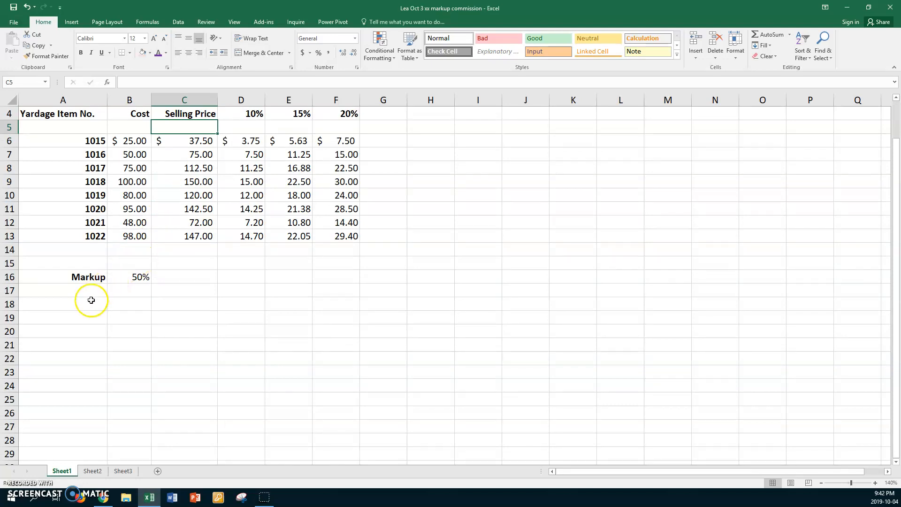
click(65, 328)
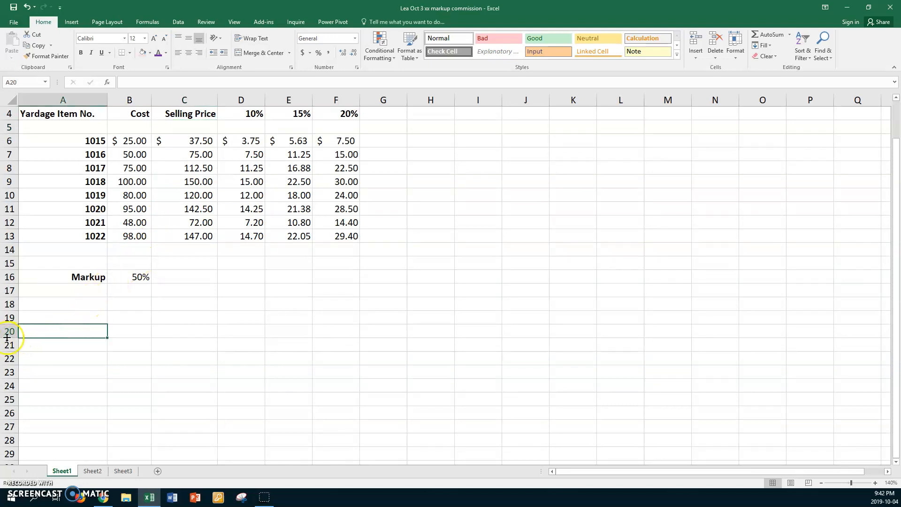
drag(8, 338, 8, 359)
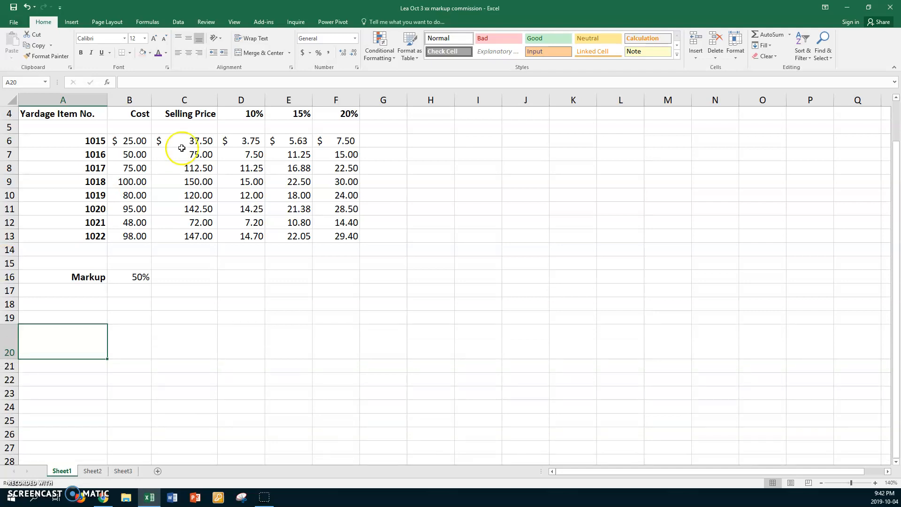
drag(9, 361, 11, 394)
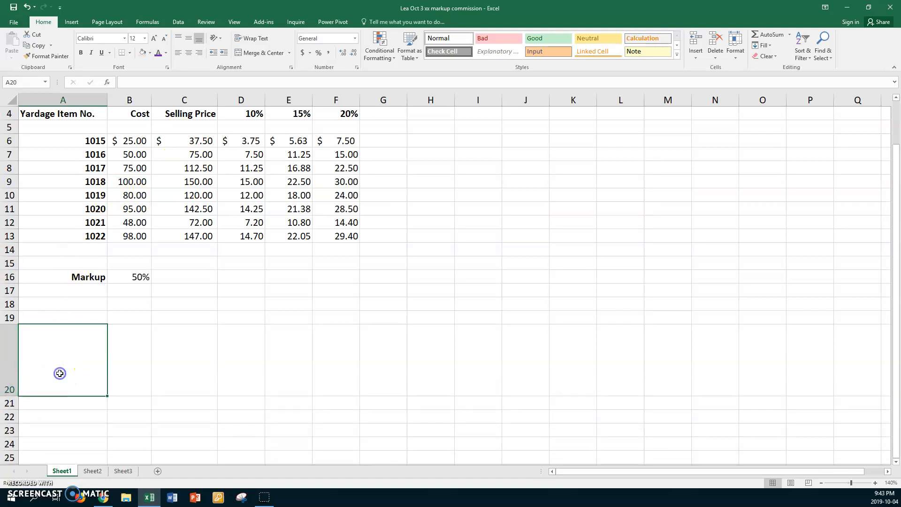
- Enter the student's name in A20, centred horizontally and vertically
text(Lea)
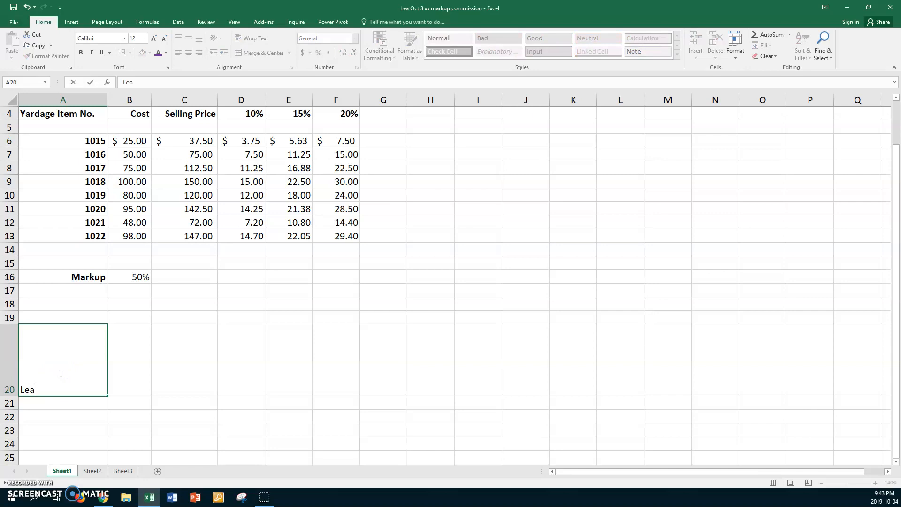
key(Return)
click(60, 374)
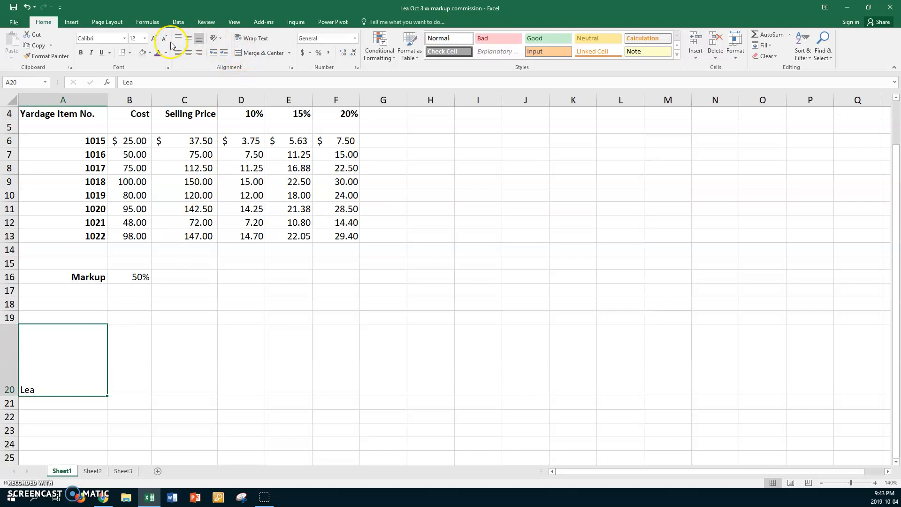
click(191, 38)
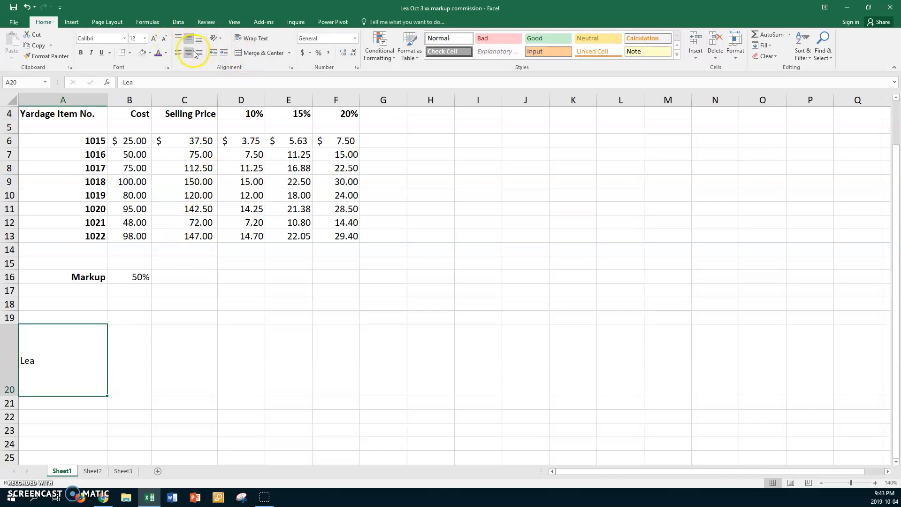
click(193, 53)
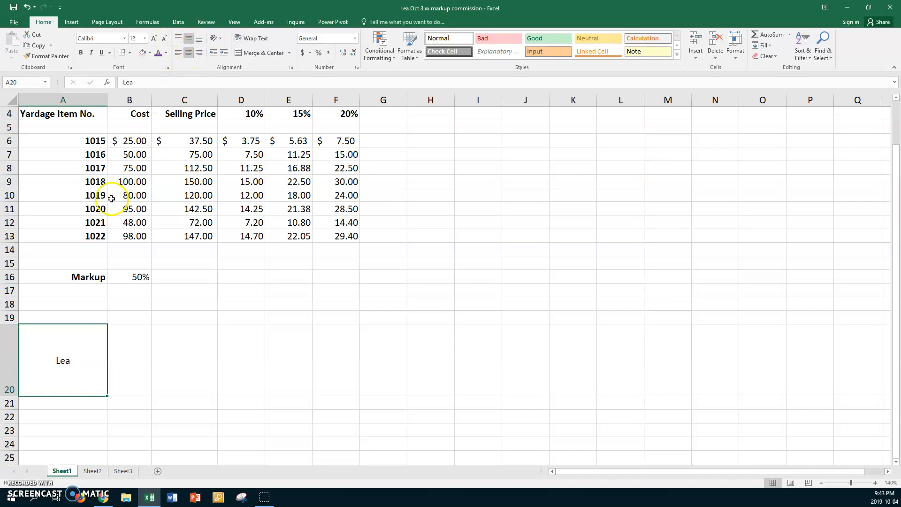
- Give cell A20 thick purple borders on both diagonals so they form an X
right_click(78, 348)
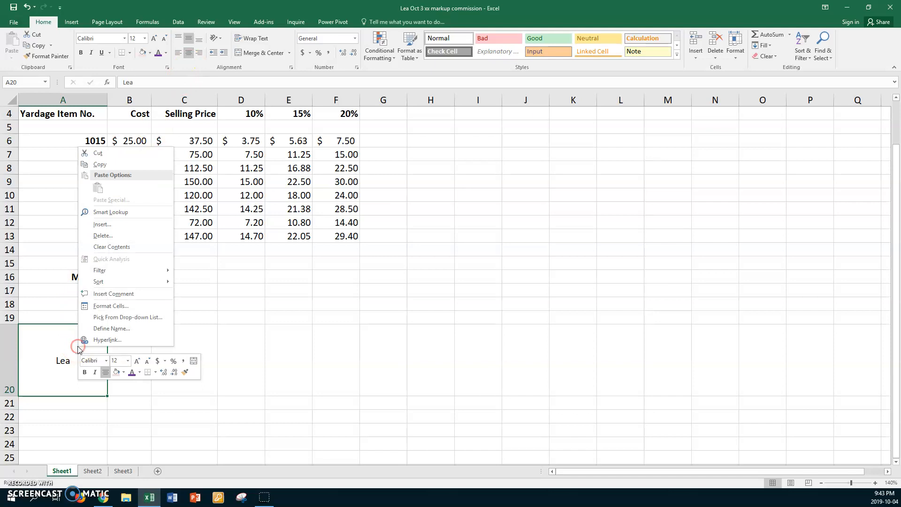
click(115, 304)
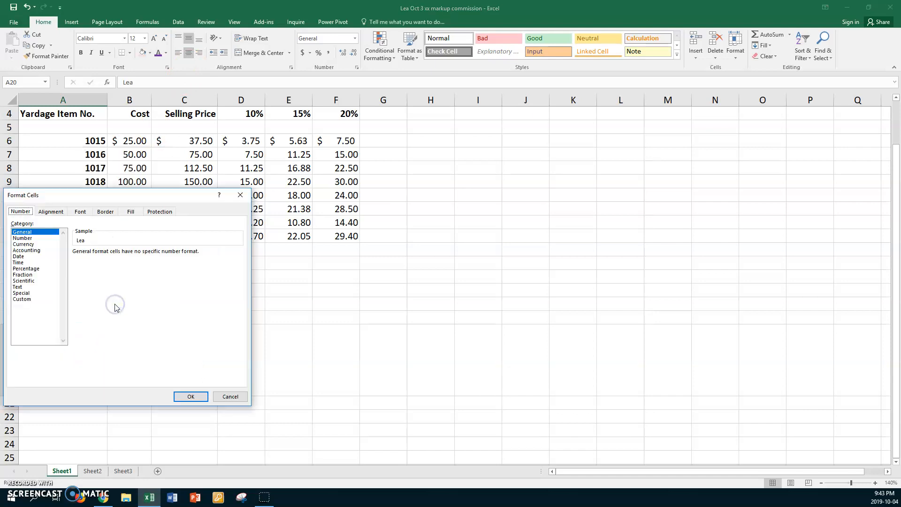
drag(143, 199, 310, 205)
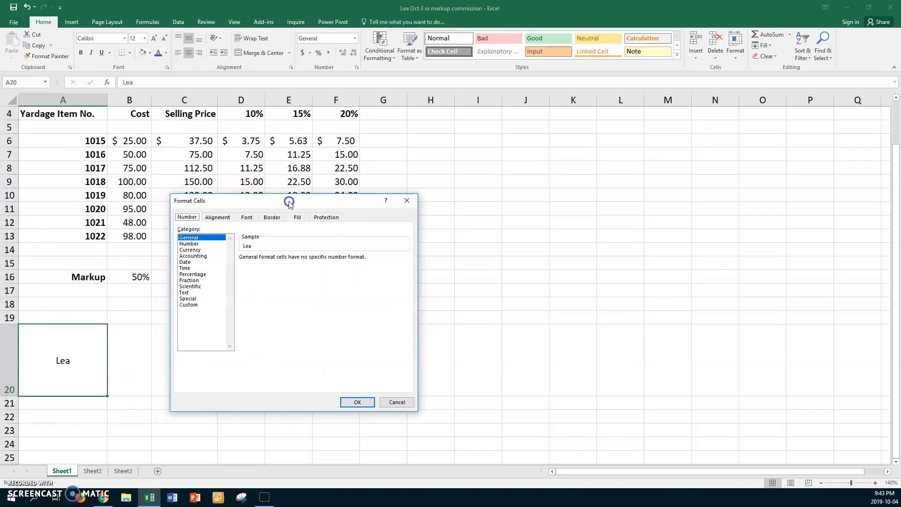
click(277, 218)
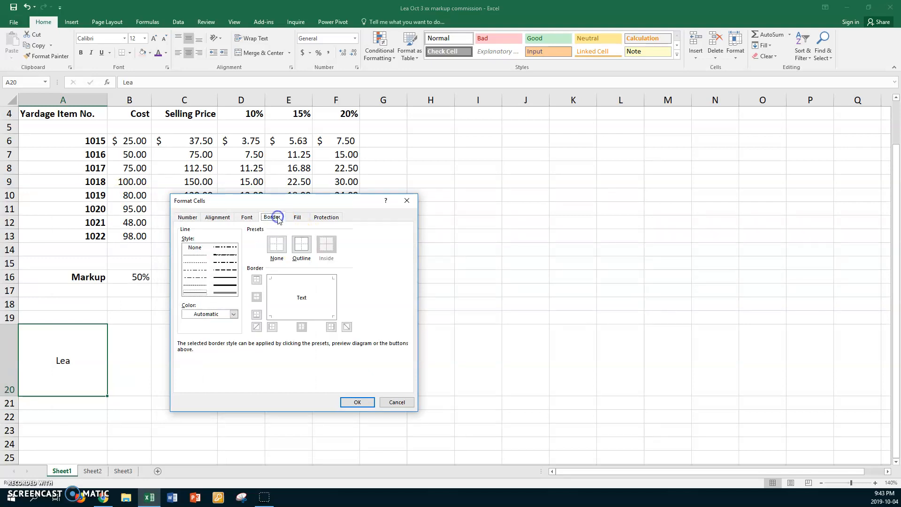
click(229, 285)
click(234, 314)
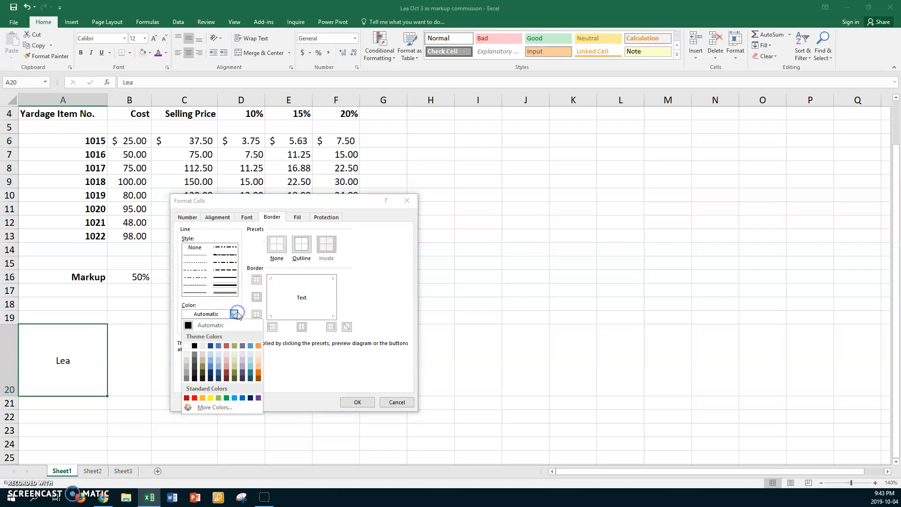
click(242, 346)
click(256, 327)
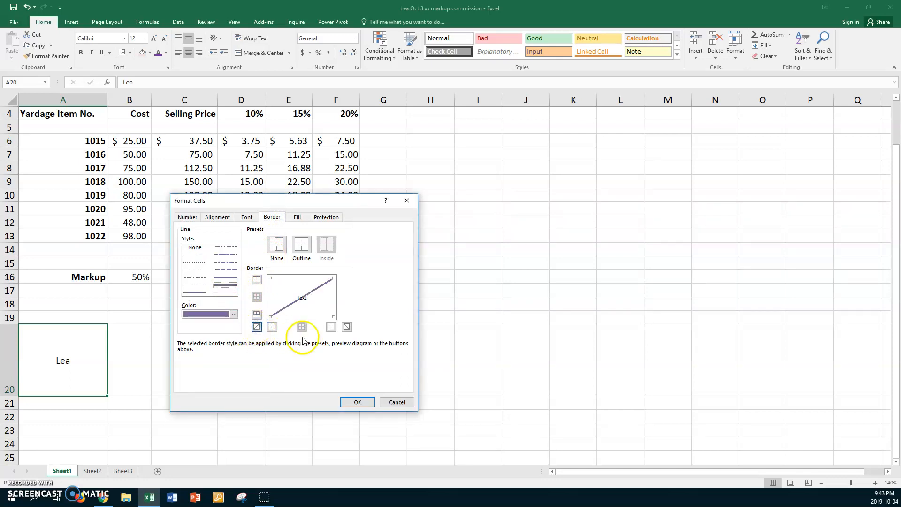
click(347, 327)
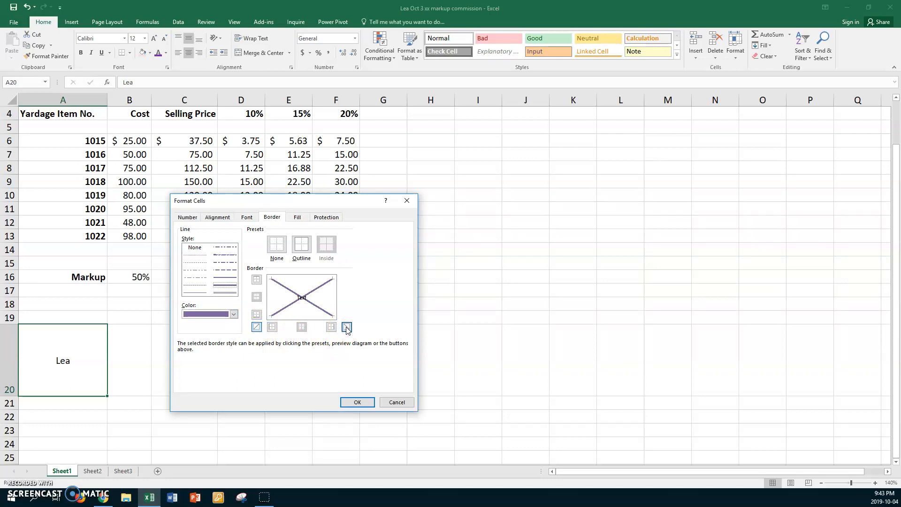
- Tilt the Lea text in A20 to a 62° orientation and apply the formatting
click(300, 301)
click(220, 218)
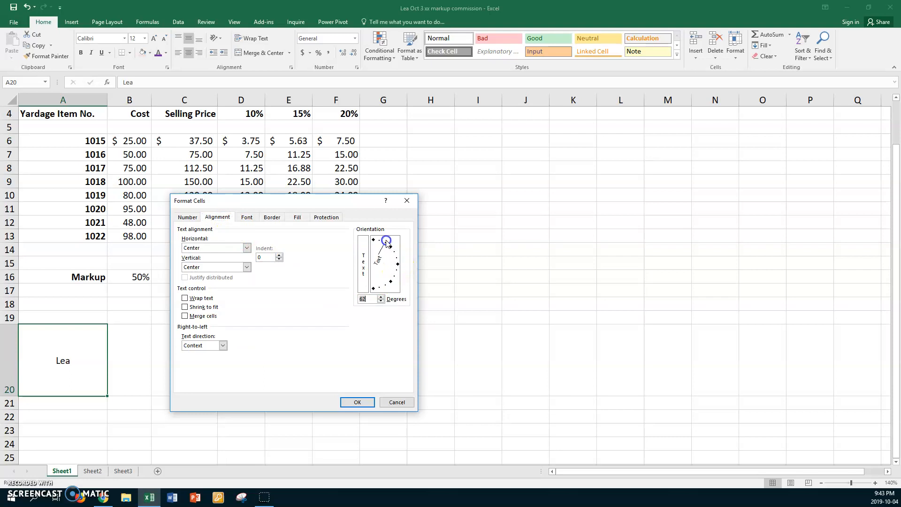
click(359, 401)
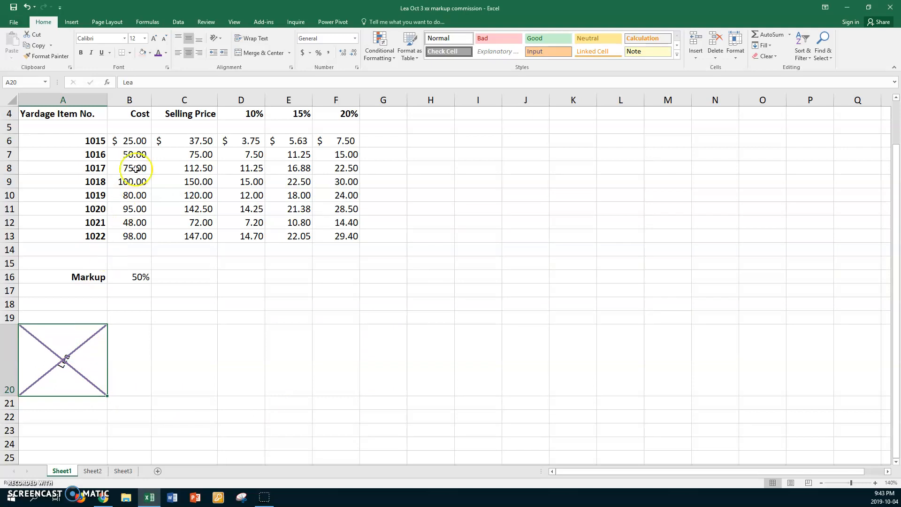
- Enlarge Lea in A20 to font size 20, then increase it to 28
click(144, 39)
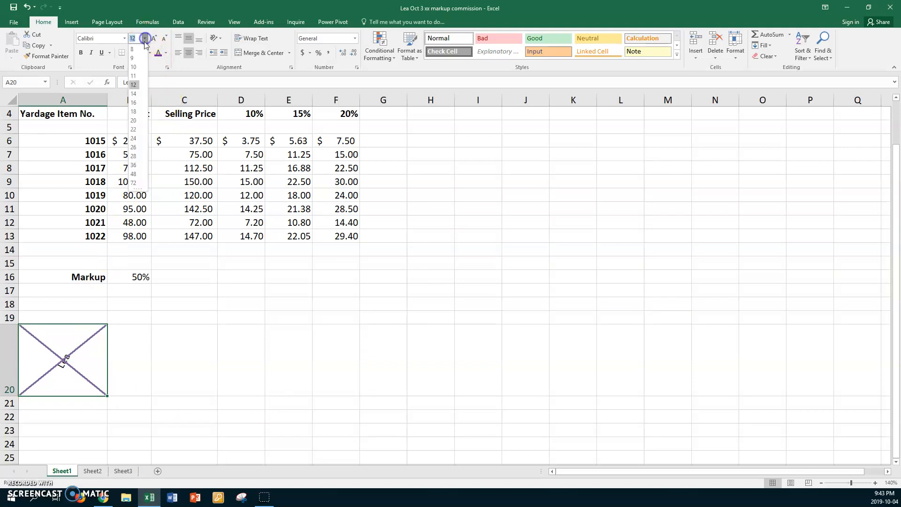
click(133, 121)
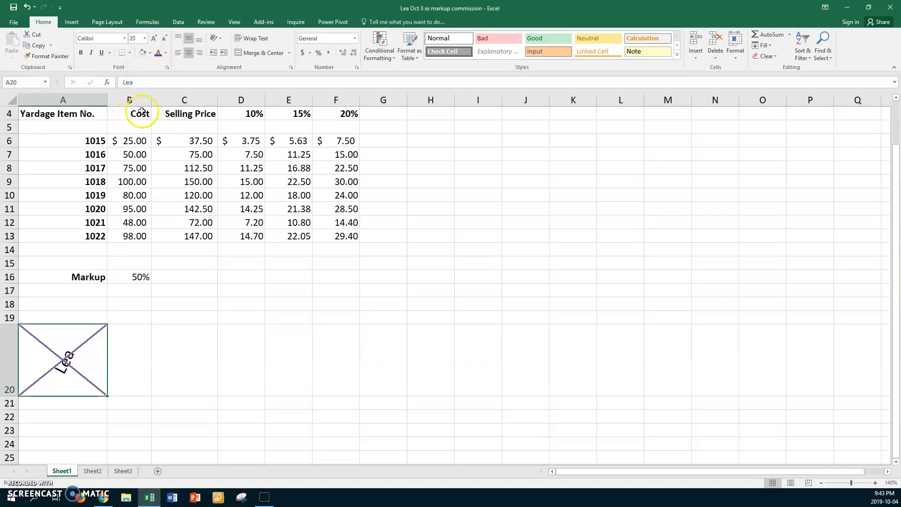
click(144, 38)
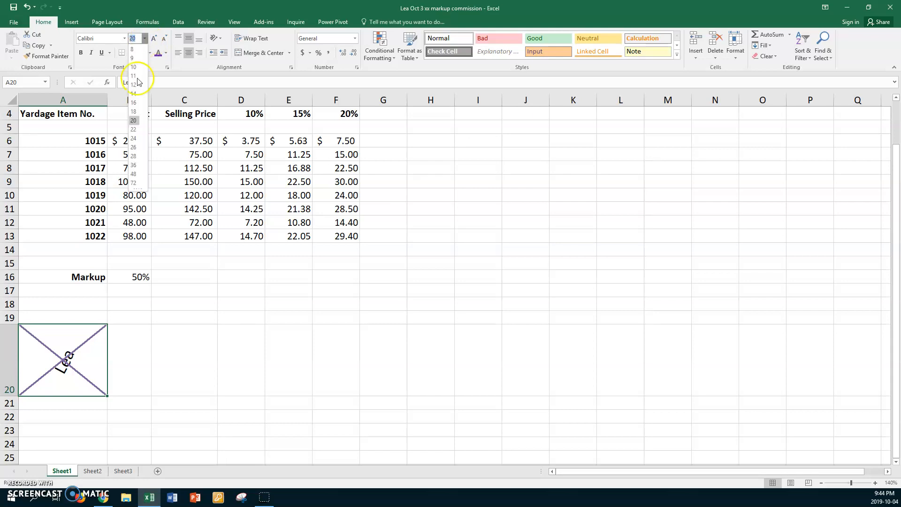
click(134, 156)
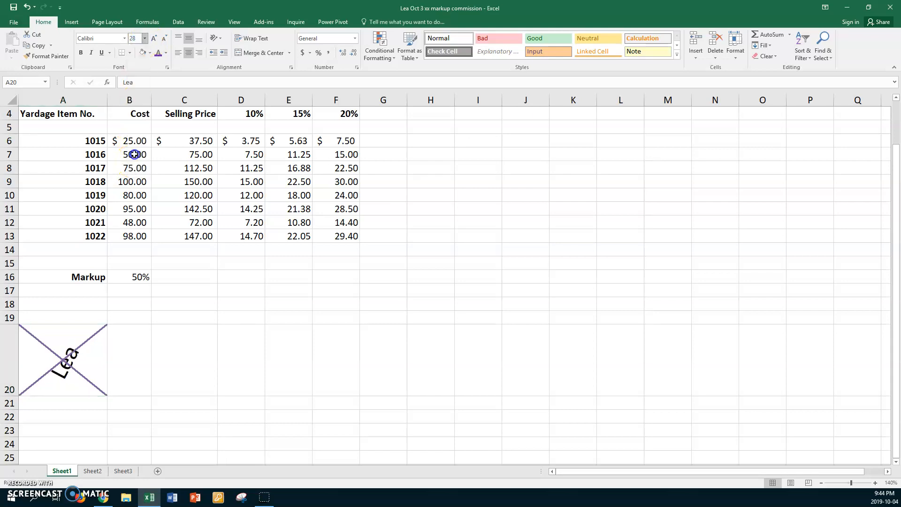
- Swing the Lea text orientation in A20 to a negative angle so it slants downward
right_click(91, 349)
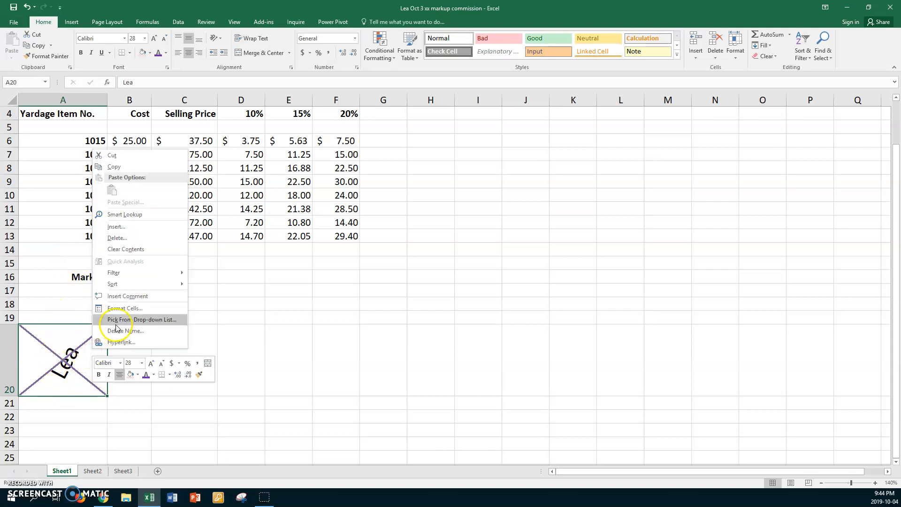
click(125, 308)
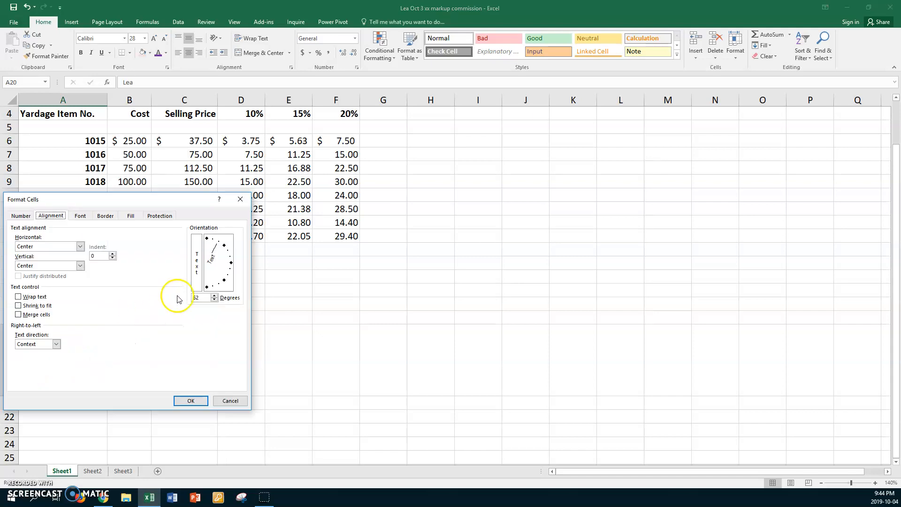
click(217, 253)
drag(207, 272, 225, 280)
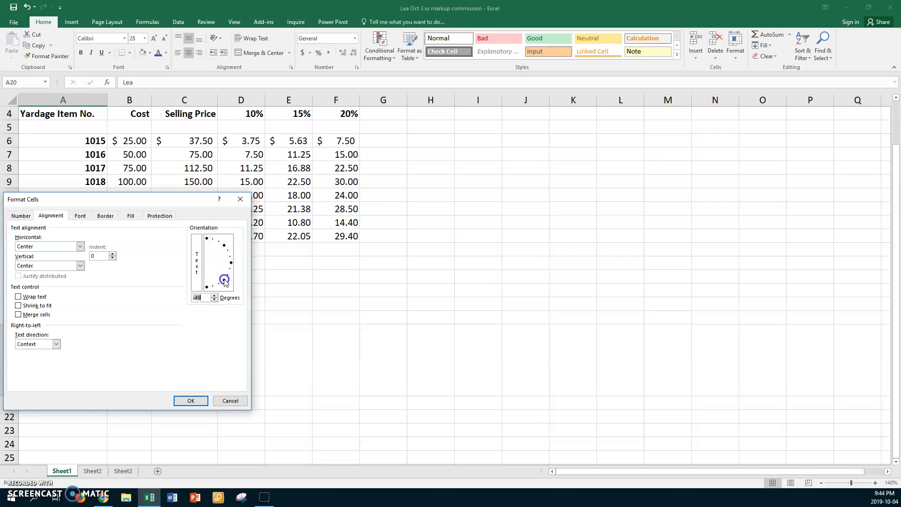
click(179, 401)
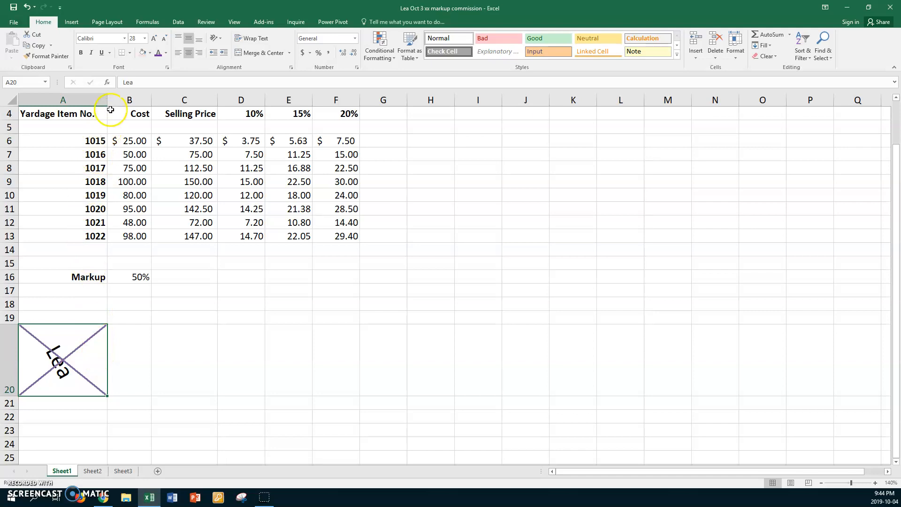
- Narrow column A, then AutoFit it to the 'Yardage Item No.' heading
drag(107, 100, 74, 108)
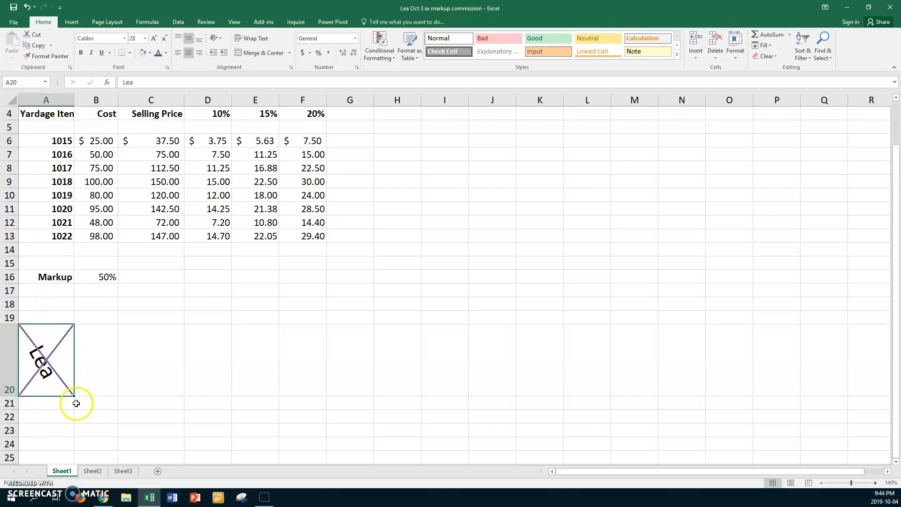
double_click(74, 100)
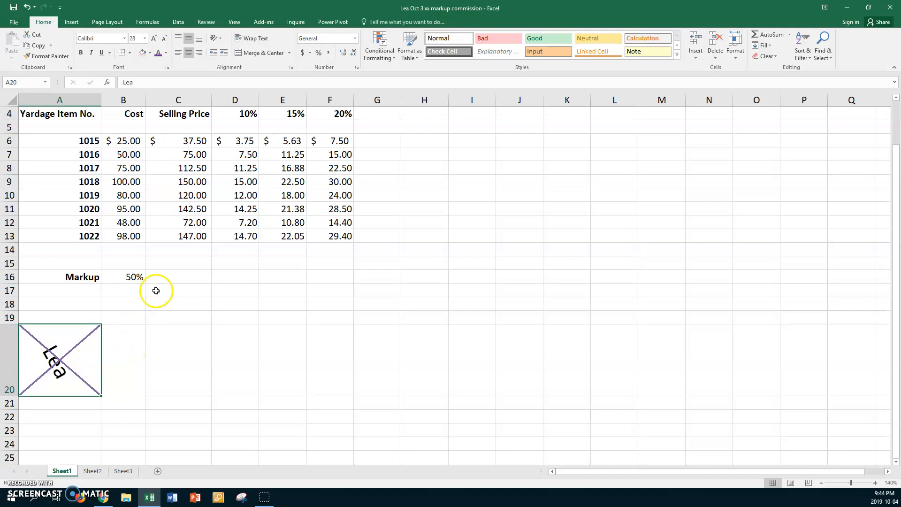
click(176, 263)
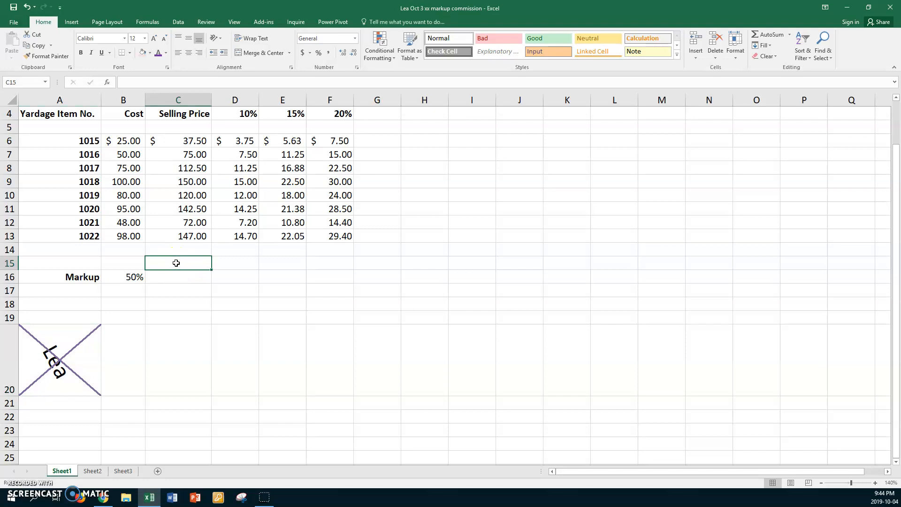